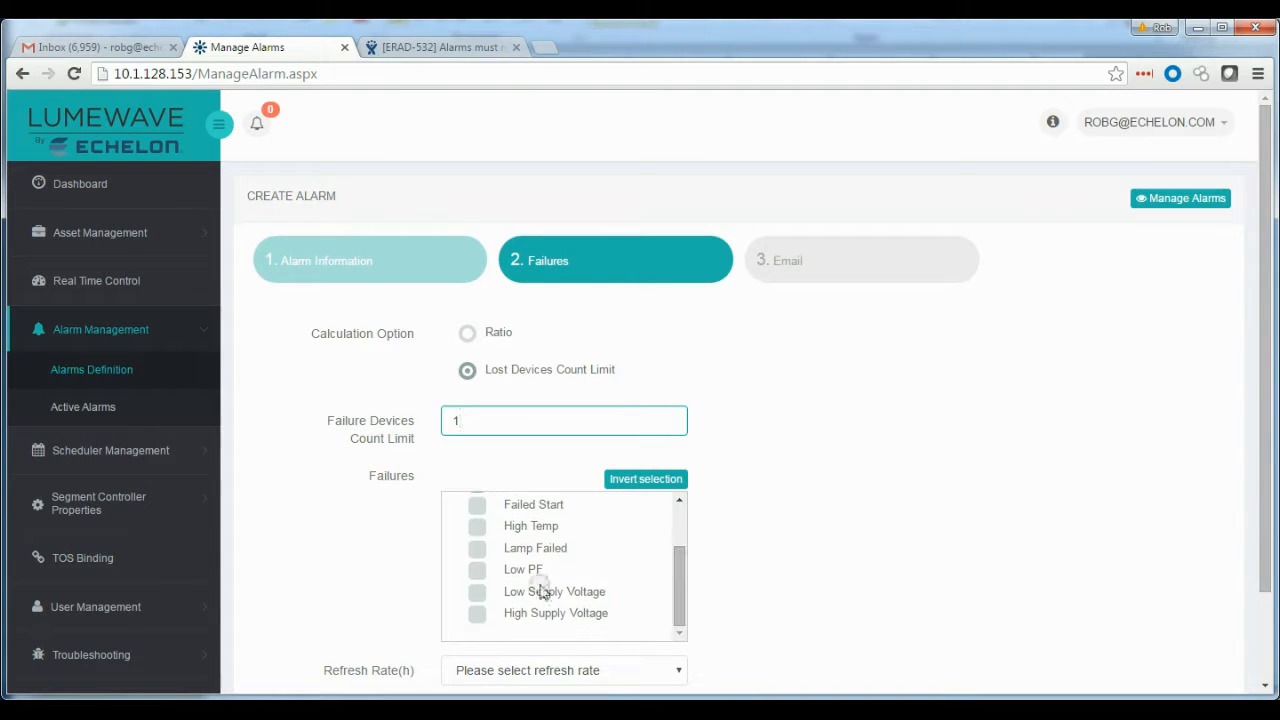
Select the Lamp Failed and Low PF failure types and set the refresh rate to 4 hours
{"action": "left_click", "coordinate": [477, 548]}
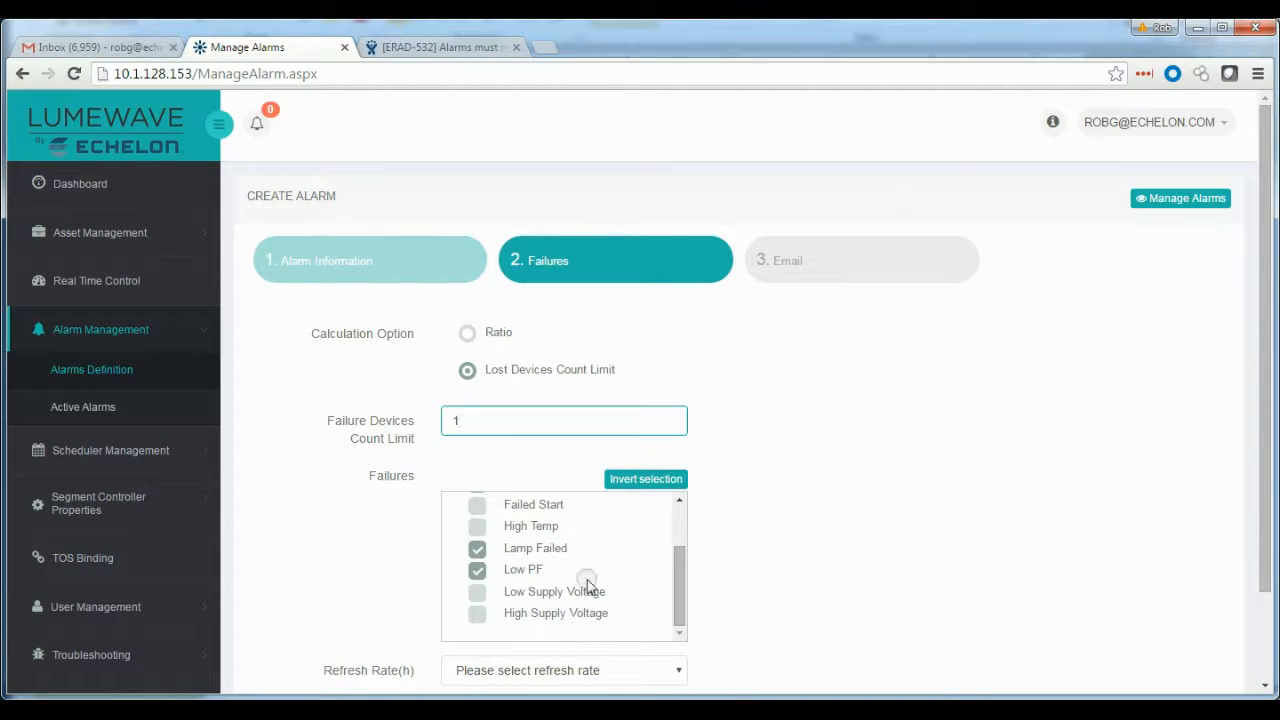
{"action": "scroll", "coordinate": [1250, 546], "scroll_direction": "down", "scroll_amount": 2}
{"action": "left_click", "coordinate": [673, 580]}
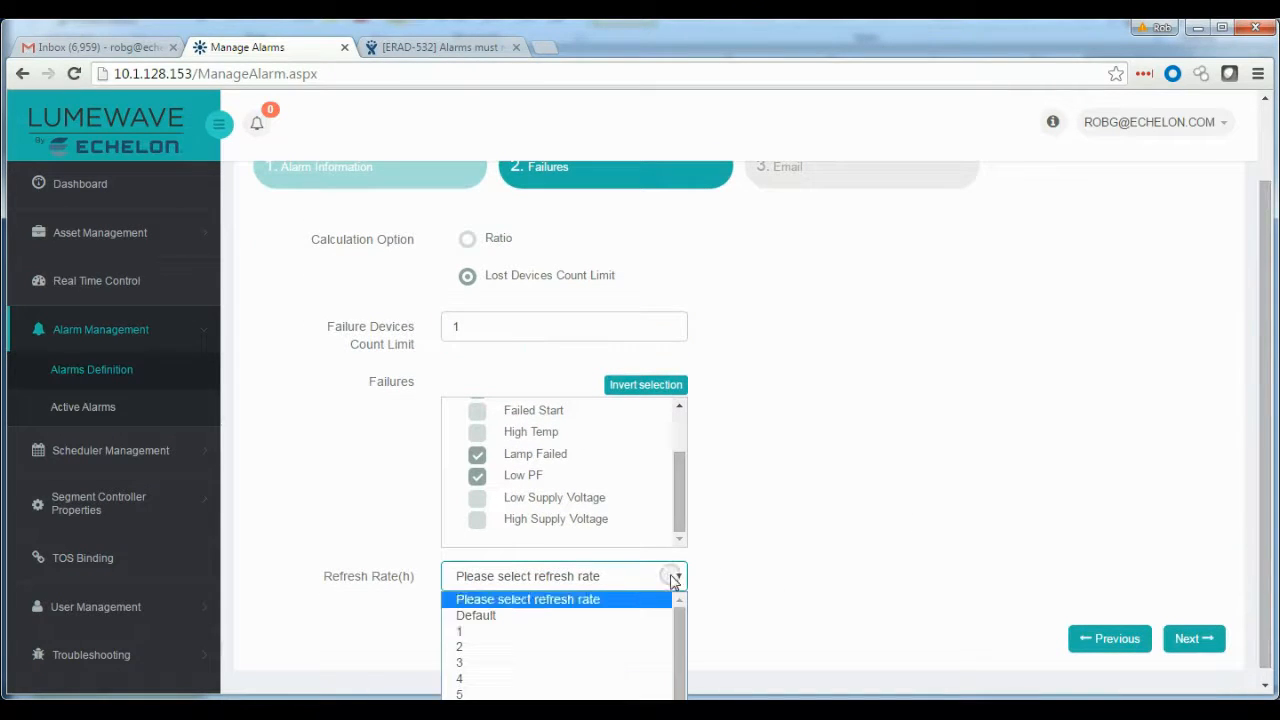
{"action": "left_click", "coordinate": [512, 678]}
Continue to the Email step, enable Send Email and add the listed user as the alarm's recipient
{"action": "left_click", "coordinate": [1194, 640]}
{"action": "left_click", "coordinate": [444, 314]}
{"action": "left_click", "coordinate": [994, 380]}
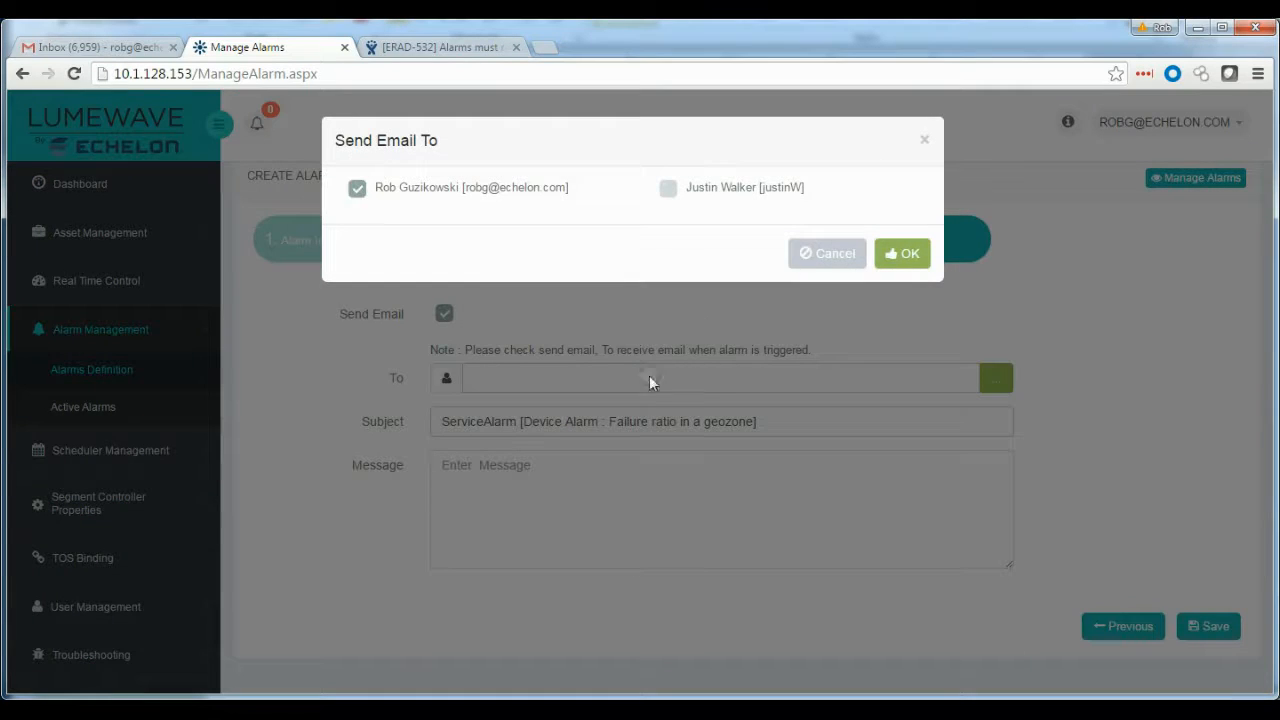
{"action": "left_click", "coordinate": [902, 253]}
Enter the message Service Required and save the alarm
{"action": "left_click", "coordinate": [505, 467]}
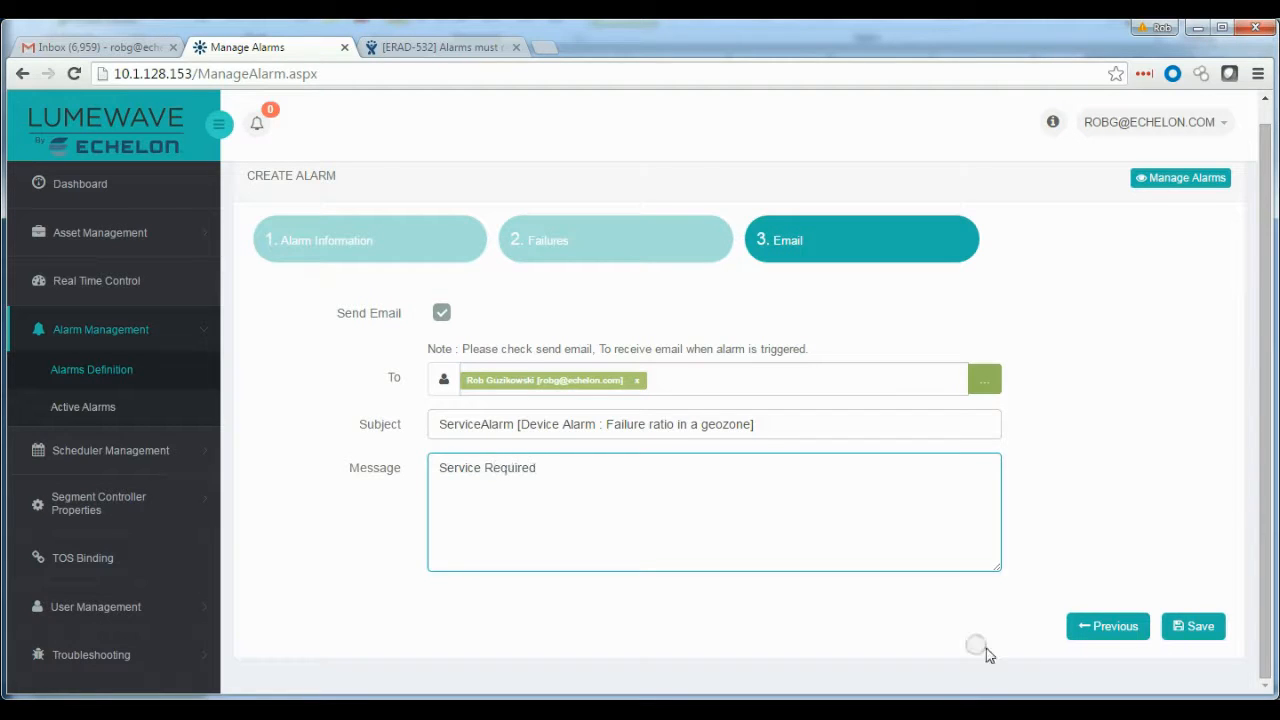
{"action": "left_click", "coordinate": [1205, 626]}
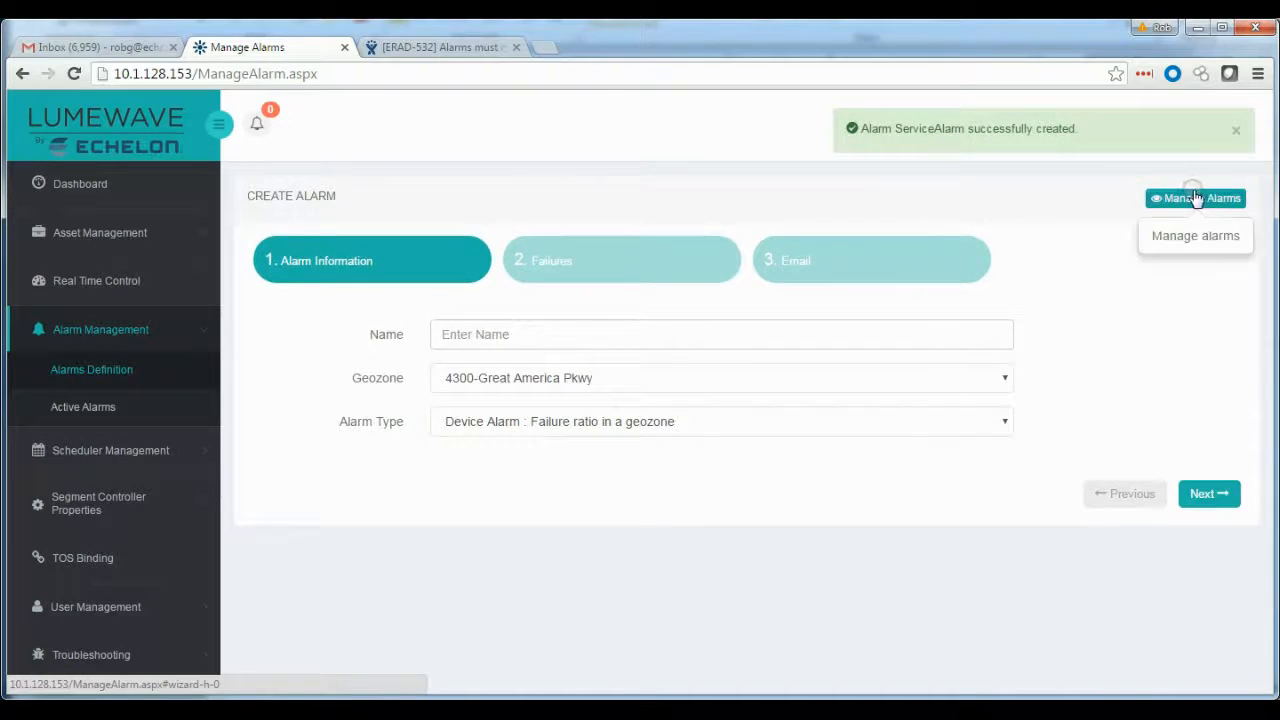
Return to the alarm list and start creating a new alarm
{"action": "left_click", "coordinate": [1196, 198]}
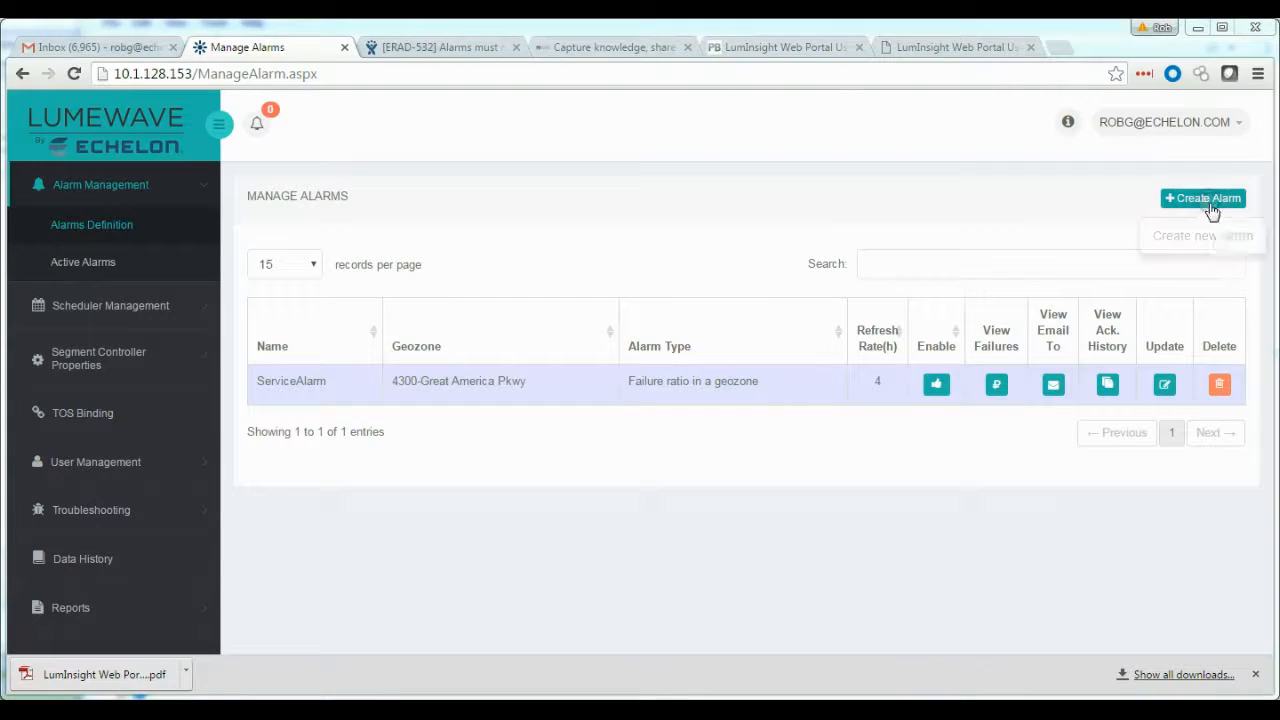
{"action": "left_click", "coordinate": [1203, 198]}
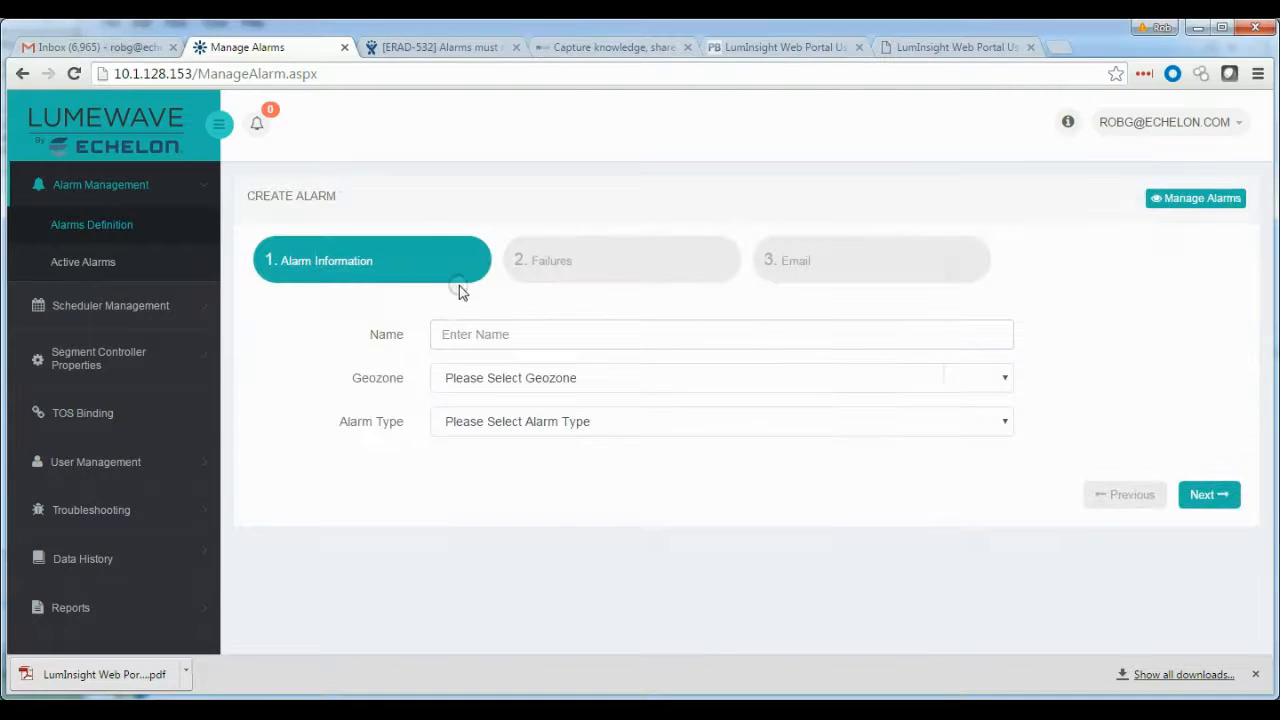
Name the alarm Cabinet Alarm, choose geozone 4300-Great America Pkwy and type Controller Alarm : Cabinet alarm, then continue
{"action": "left_click", "coordinate": [465, 334]}
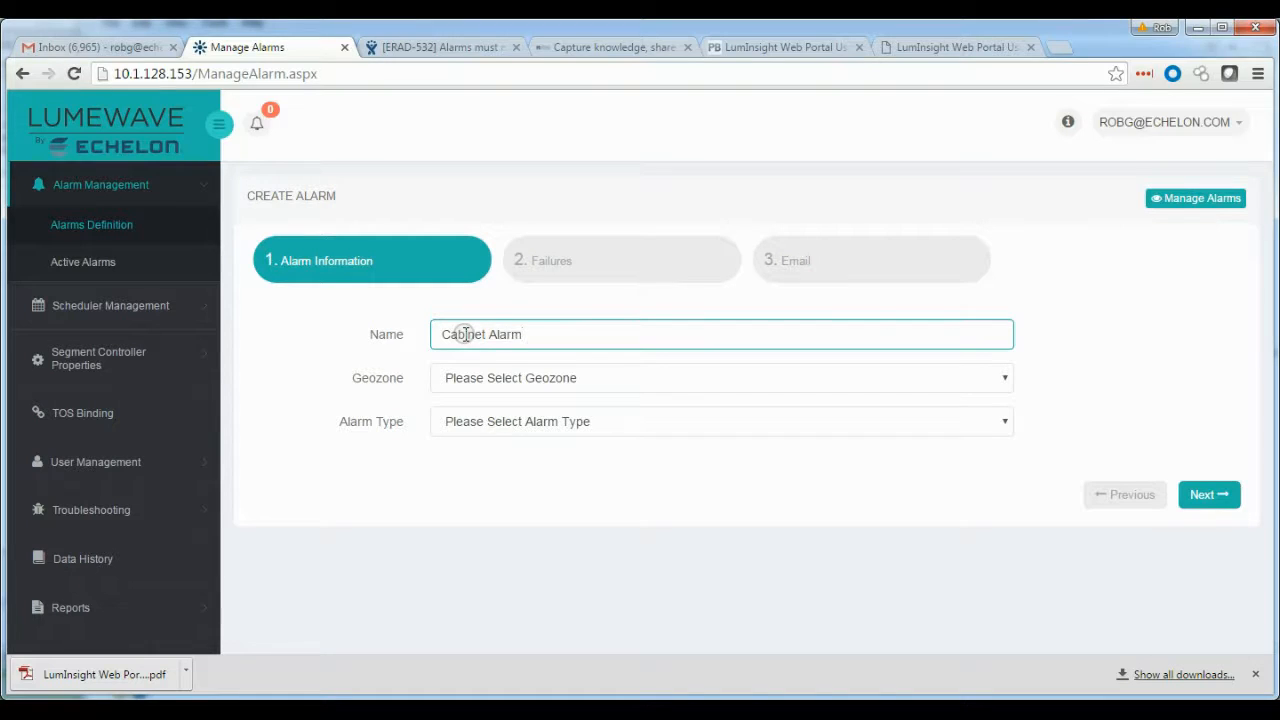
{"action": "left_click", "coordinate": [503, 376]}
{"action": "left_click", "coordinate": [517, 435]}
{"action": "left_click", "coordinate": [515, 424]}
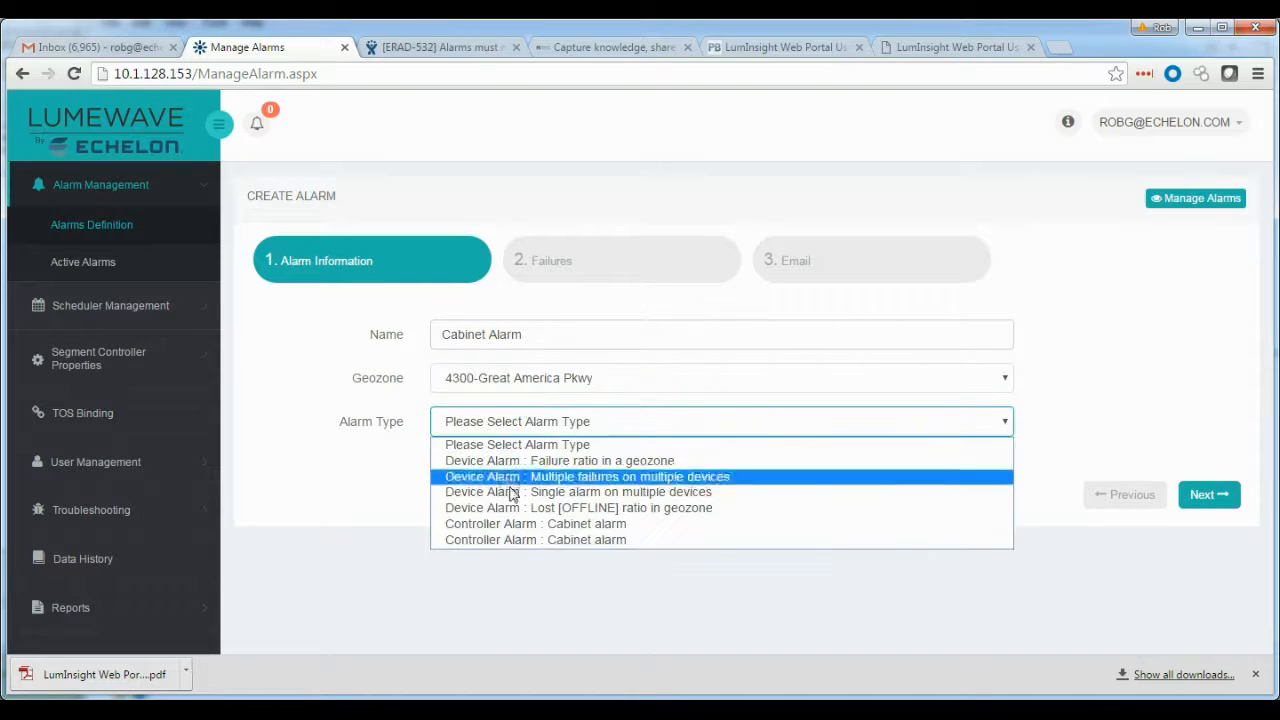
{"action": "left_click", "coordinate": [520, 524]}
{"action": "left_click", "coordinate": [1205, 497]}
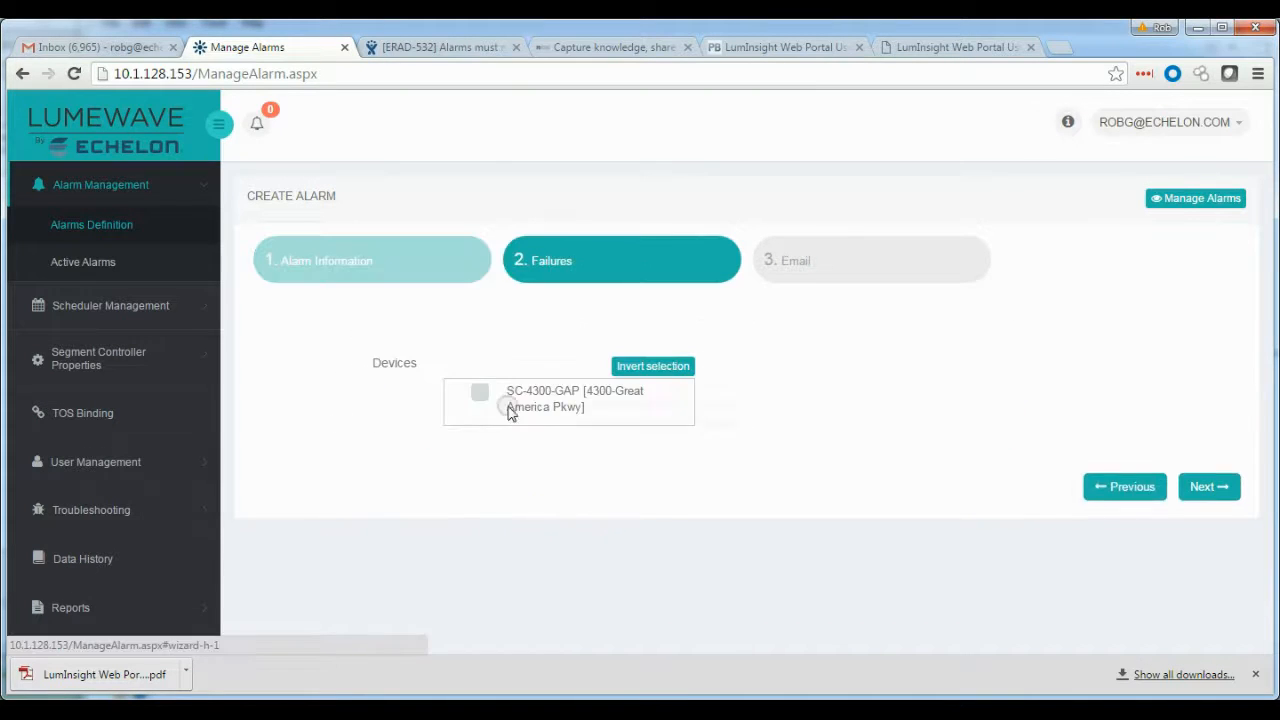
Continue past the devices step, enable Send Email and check the user as recipient
{"action": "left_click", "coordinate": [1213, 487]}
{"action": "left_click", "coordinate": [443, 334]}
{"action": "left_click", "coordinate": [996, 399]}
{"action": "left_click", "coordinate": [366, 190]}
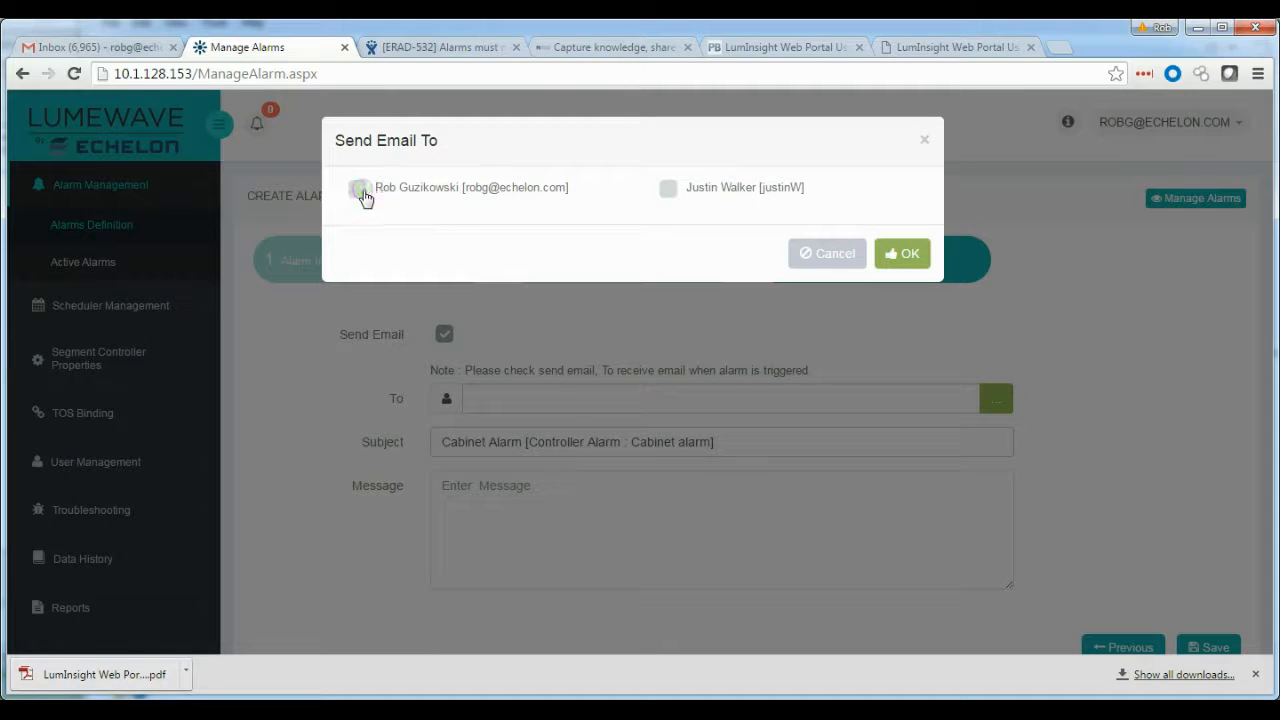
{"action": "left_click", "coordinate": [902, 254]}
Enter the message Access Occured and save the cabinet alarm
{"action": "left_click", "coordinate": [460, 494]}
{"action": "type", "text": "Access Occured"}
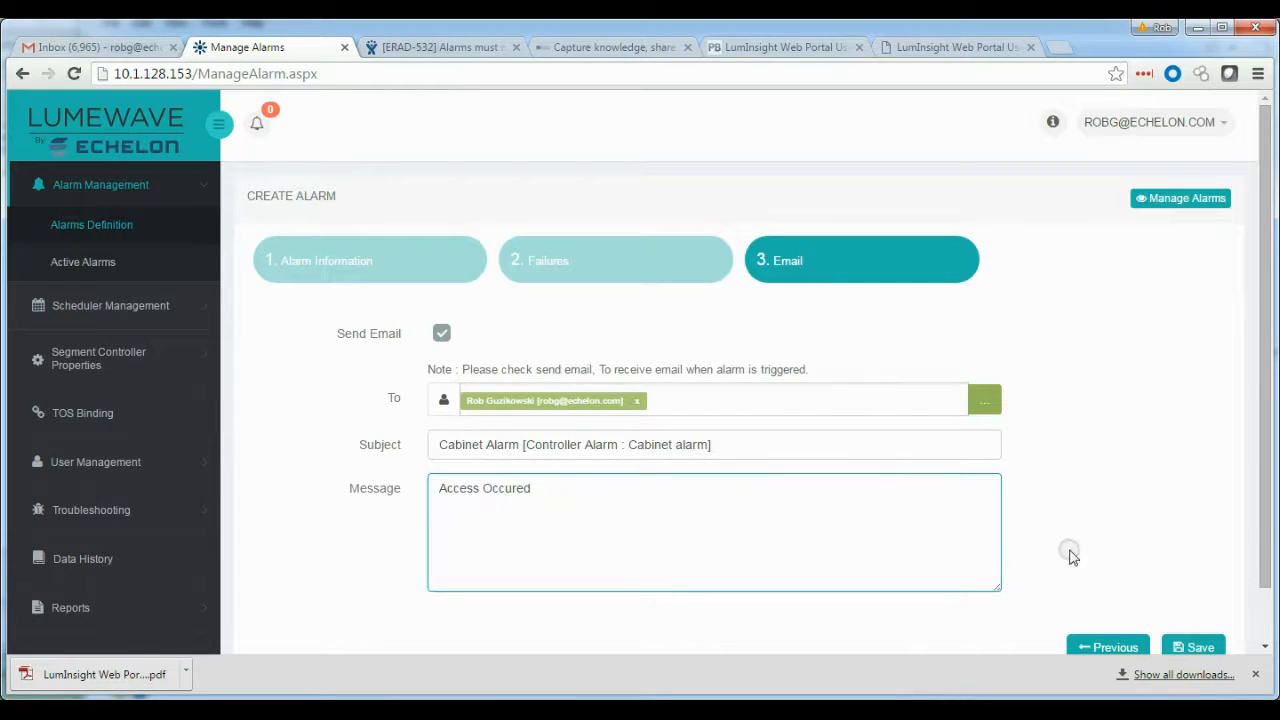
{"action": "left_click", "coordinate": [1193, 647]}
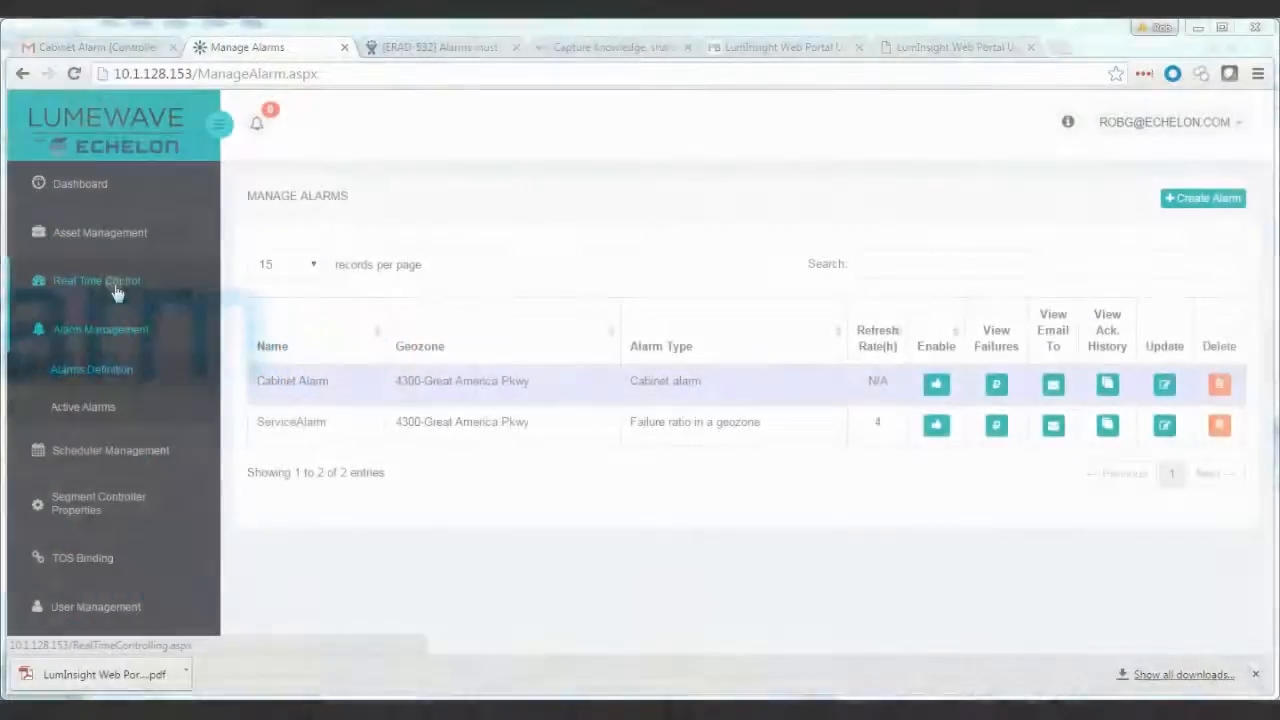
Open Real Time Control, select segment controller SC-4300-GAP and open the North Group controller configuration
{"action": "left_click", "coordinate": [116, 290]}
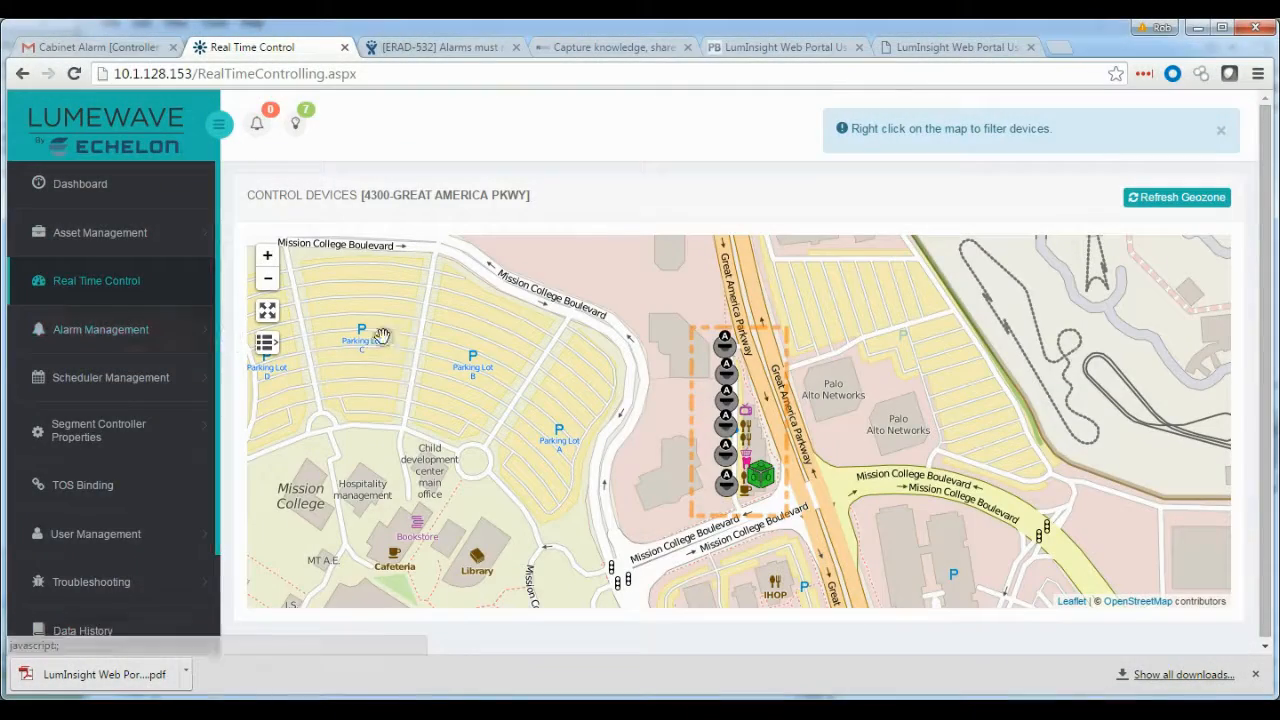
{"action": "left_click", "coordinate": [762, 478]}
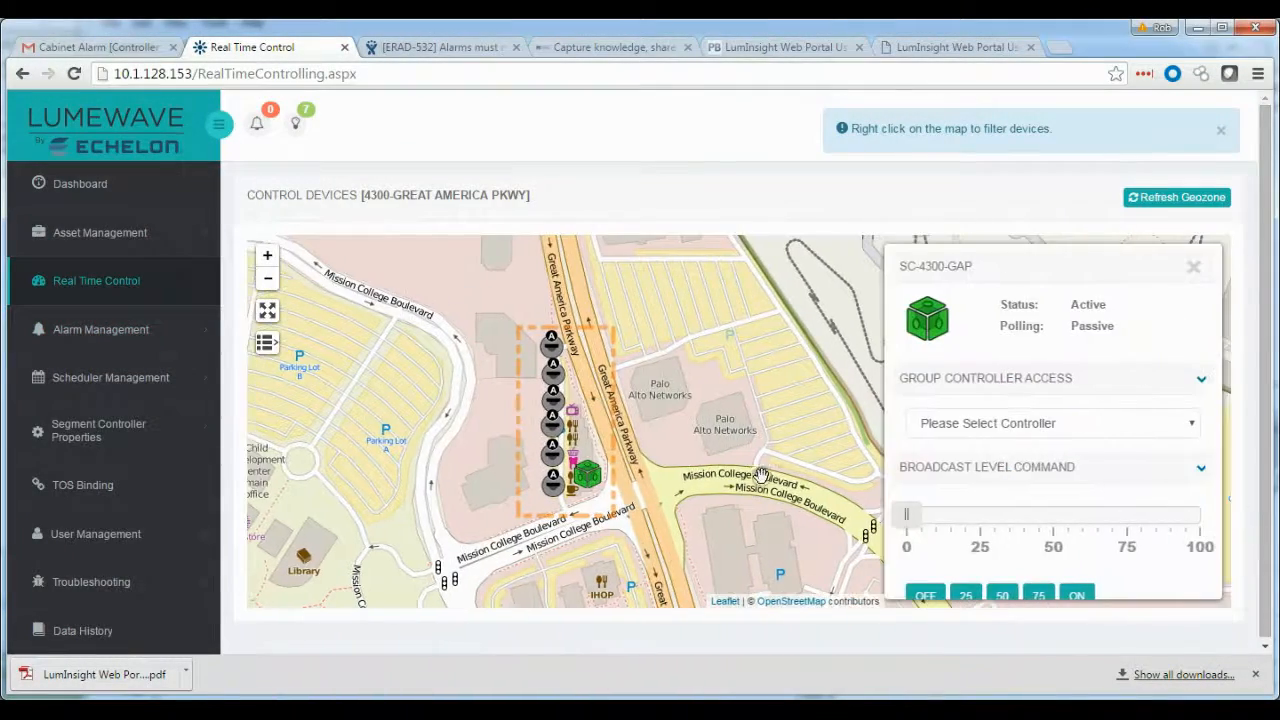
{"action": "left_click", "coordinate": [1202, 382]}
{"action": "left_click", "coordinate": [1200, 388]}
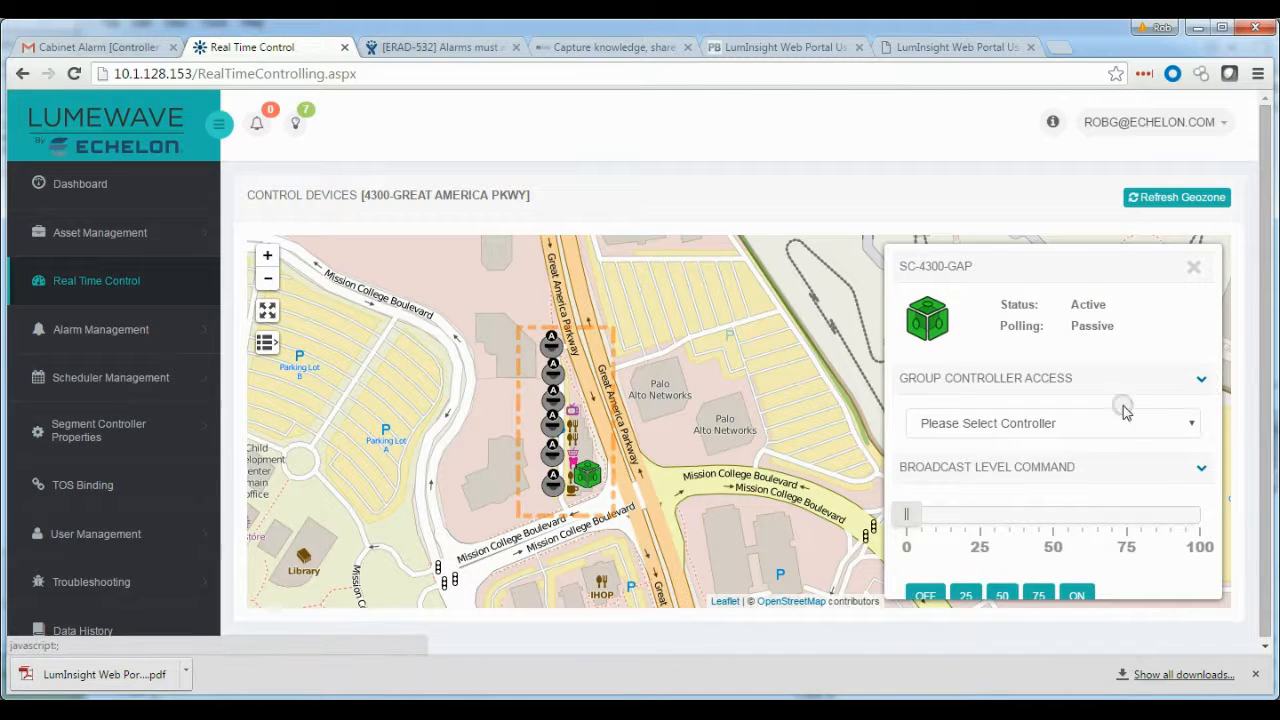
{"action": "left_click", "coordinate": [1194, 423]}
{"action": "left_click", "coordinate": [992, 462]}
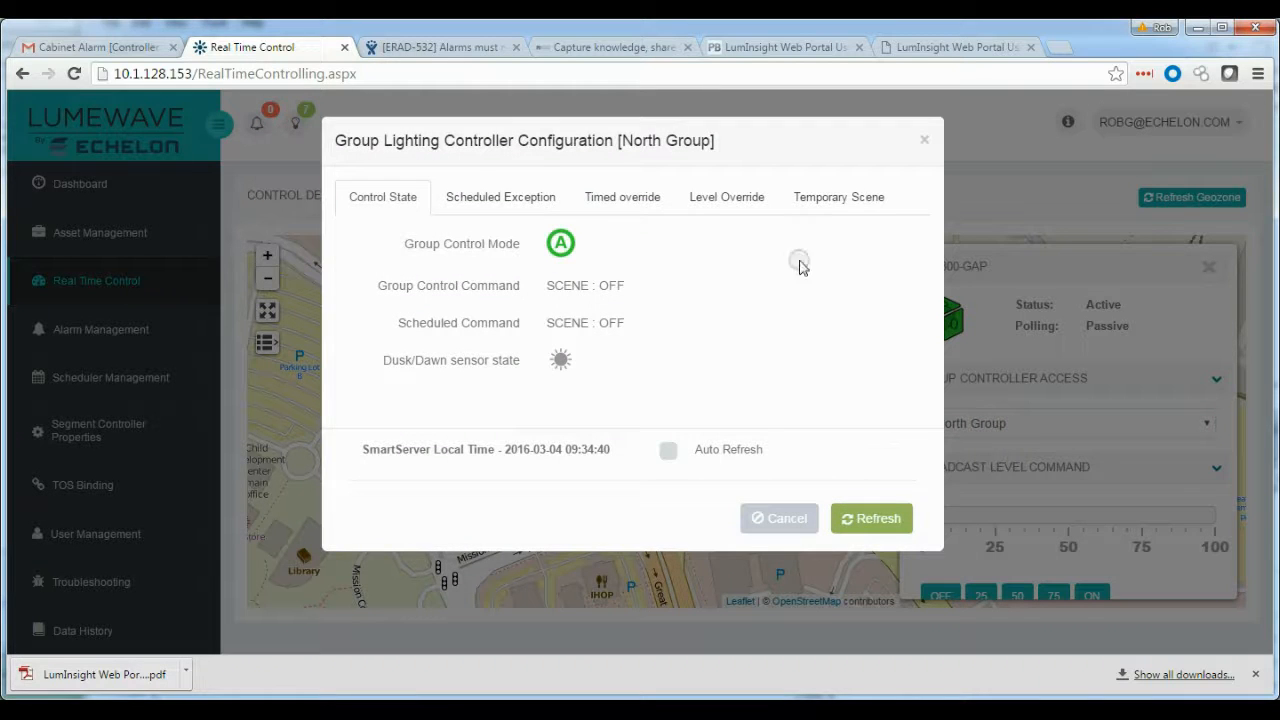
Apply a temporary scene of Mid to the North Group
{"action": "left_click", "coordinate": [497, 203]}
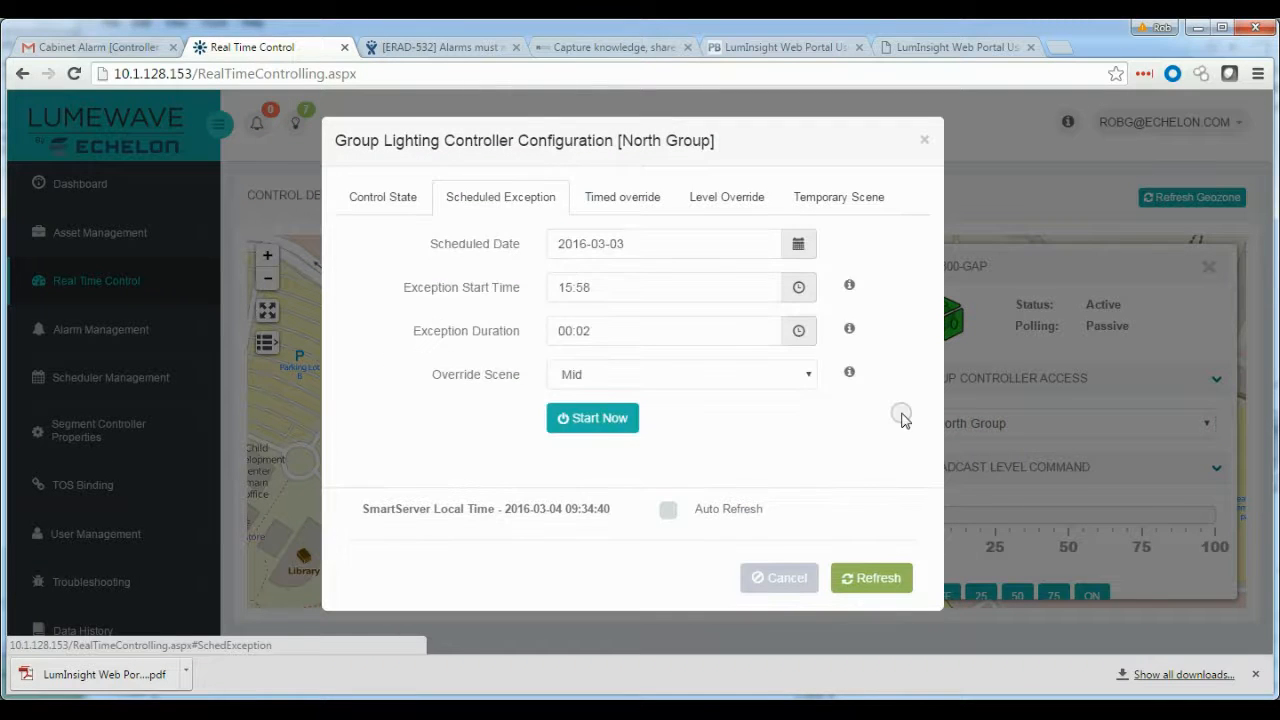
{"action": "left_click", "coordinate": [832, 200]}
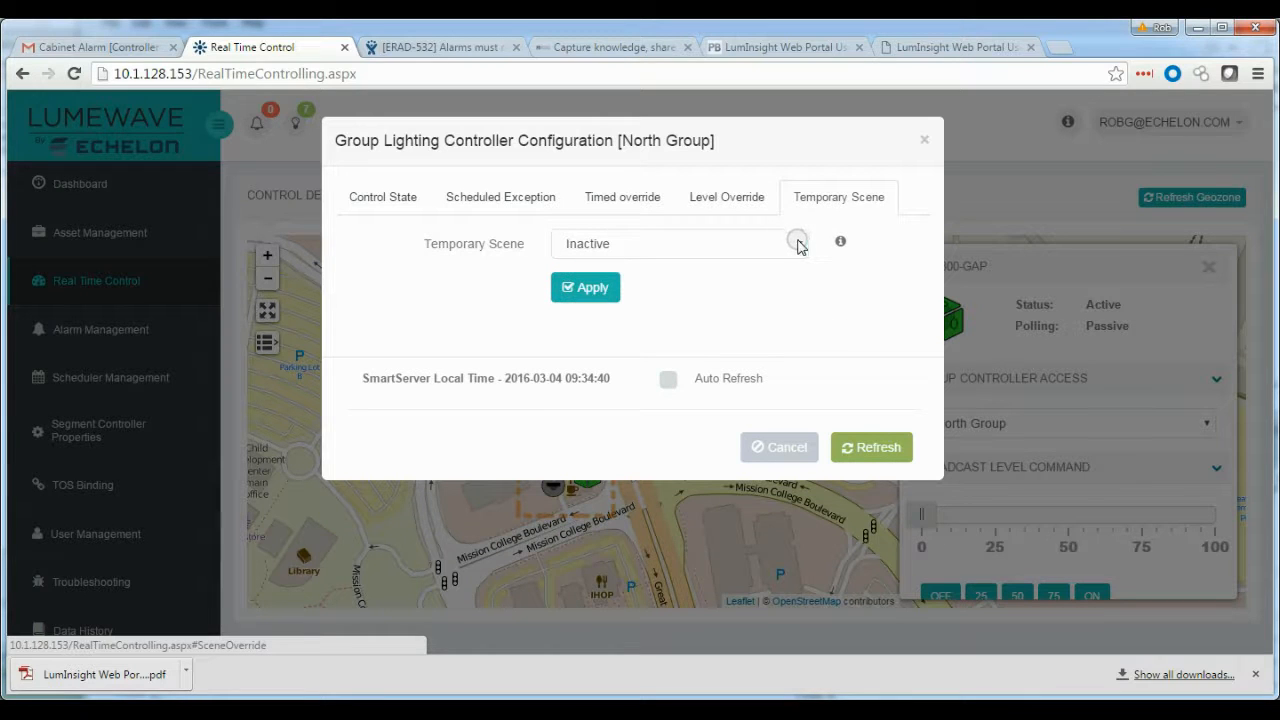
{"action": "left_click", "coordinate": [798, 246]}
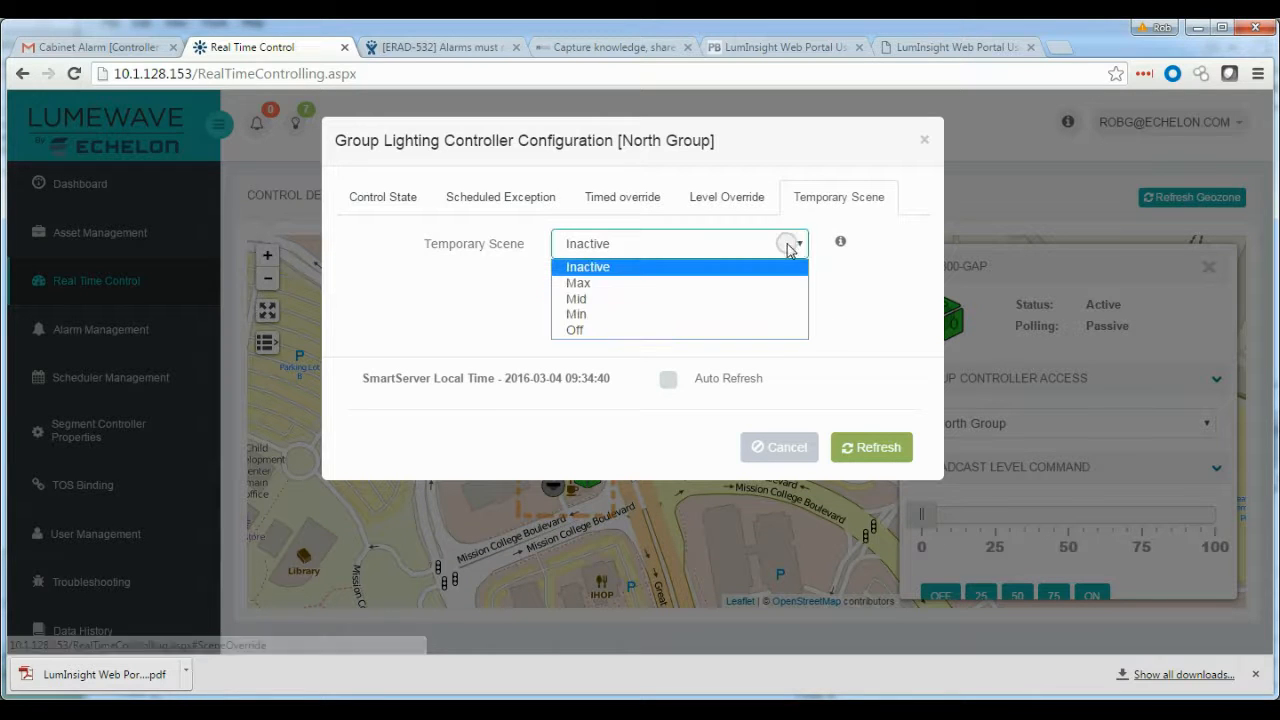
{"action": "left_click", "coordinate": [600, 300]}
{"action": "left_click", "coordinate": [594, 288]}
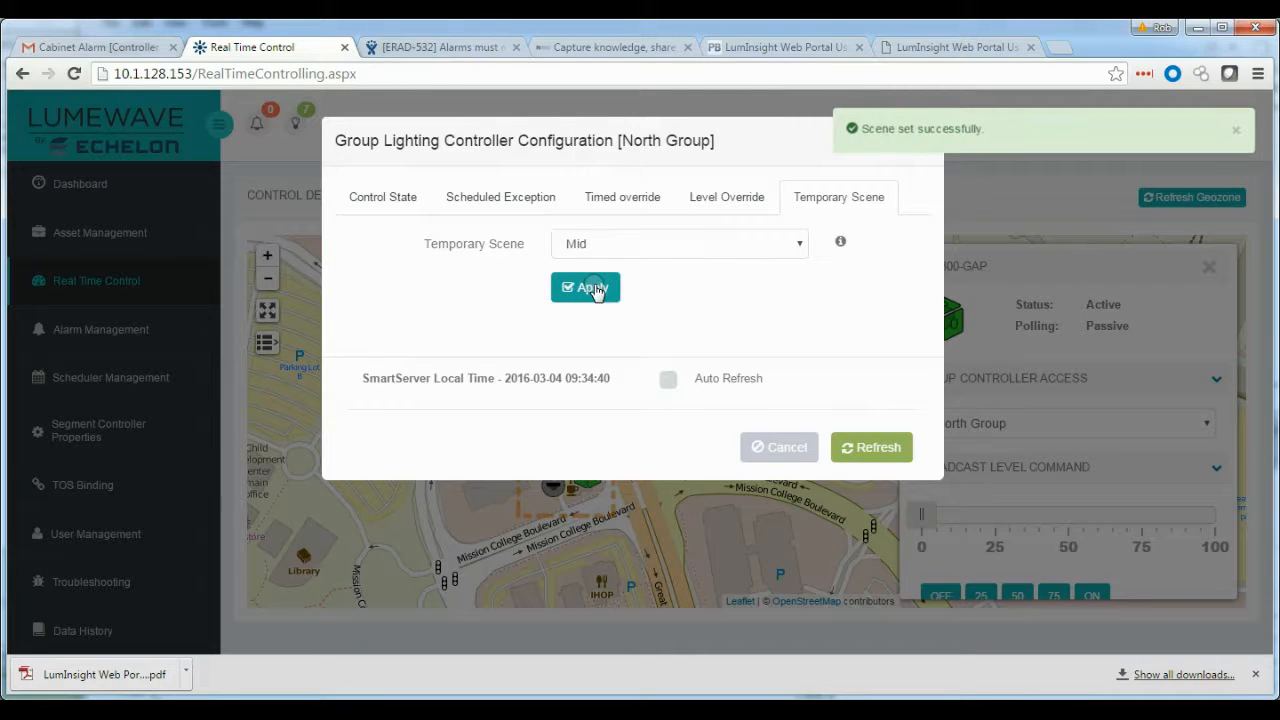
Refresh the group's control state and close the configuration dialog
{"action": "left_click", "coordinate": [381, 205]}
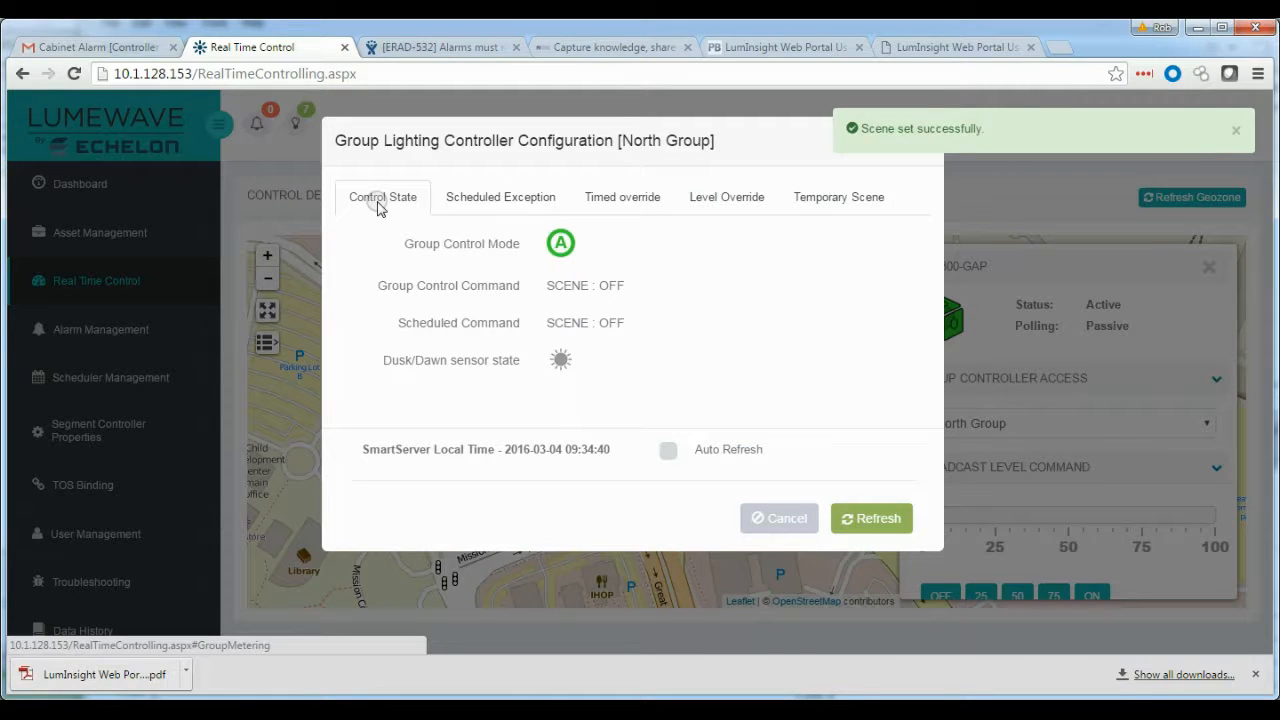
{"action": "left_click", "coordinate": [870, 525]}
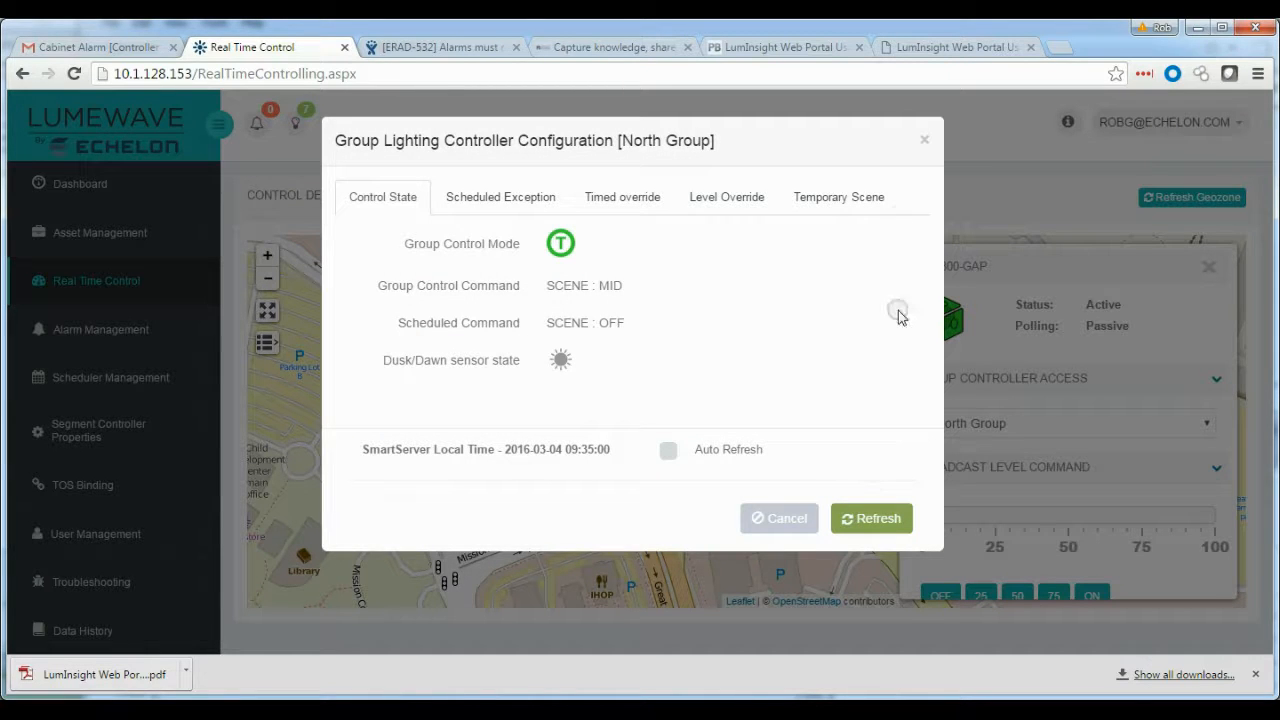
{"action": "left_click", "coordinate": [926, 144]}
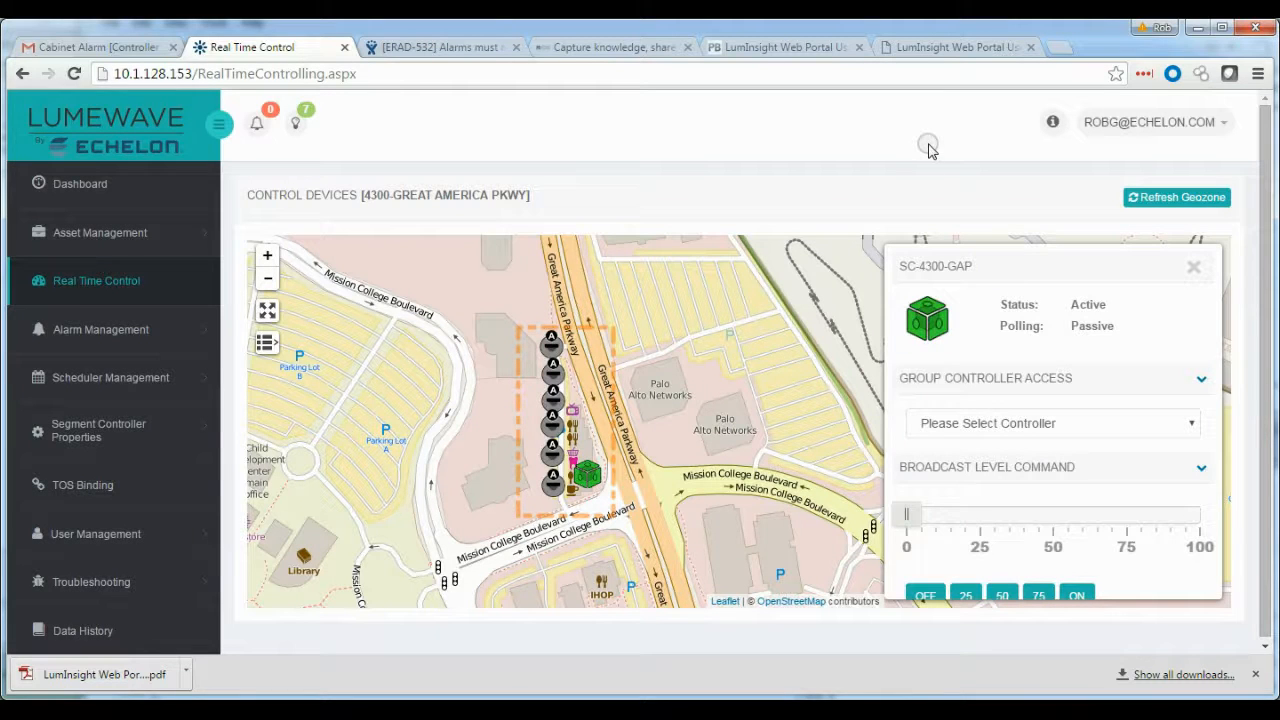
Refresh the geozone and open the LN-003 luminaire's details panel
{"action": "left_click", "coordinate": [1176, 197]}
{"action": "left_click", "coordinate": [904, 247]}
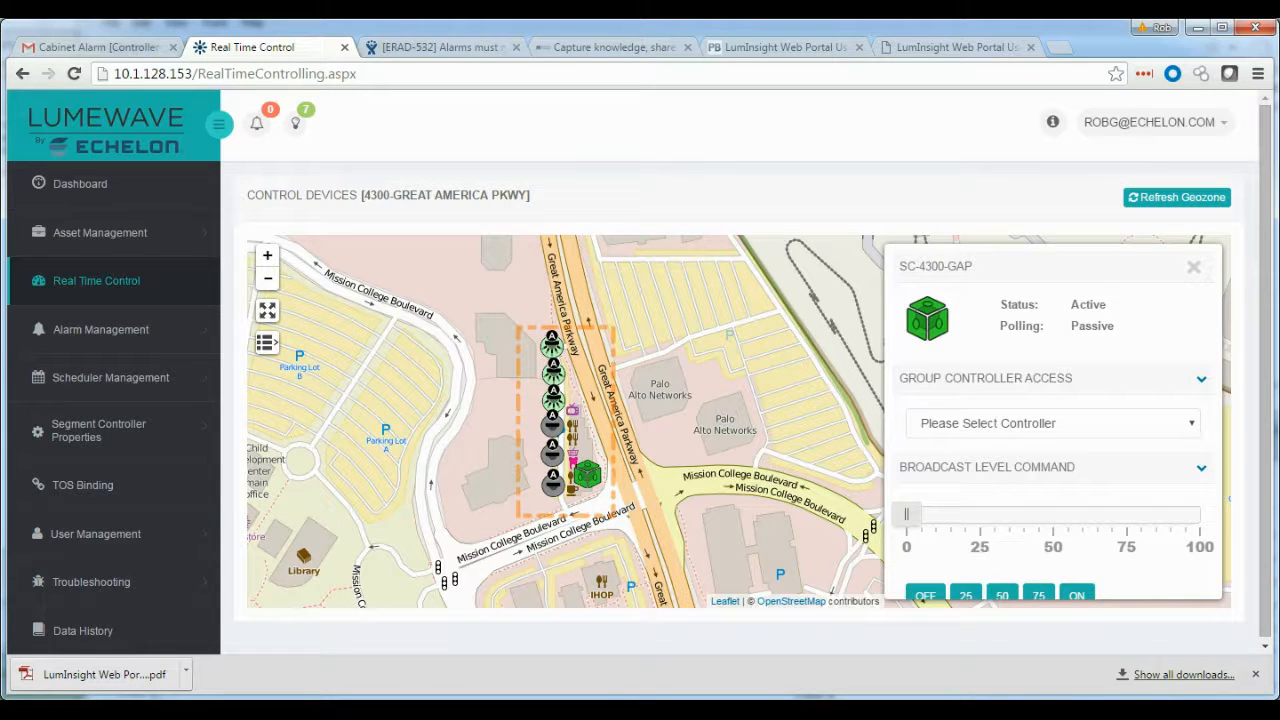
{"action": "left_click", "coordinate": [552, 373]}
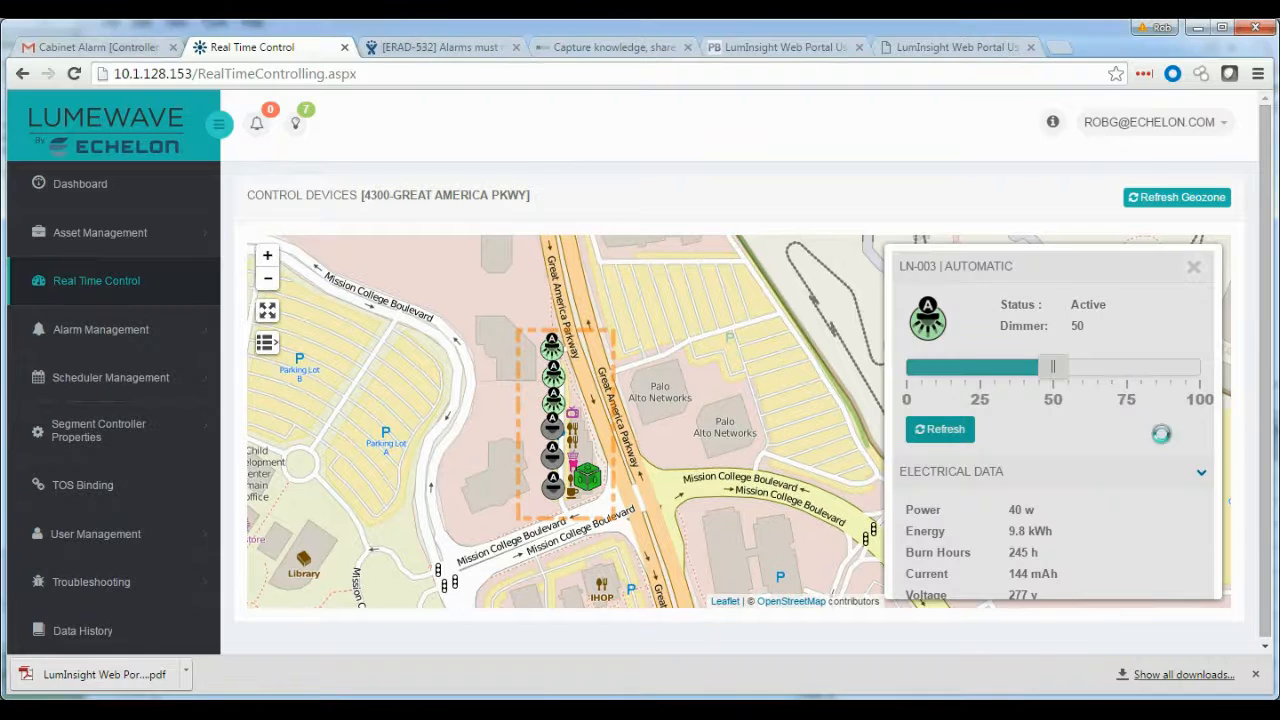
{"action": "scroll", "coordinate": [1160, 436], "scroll_direction": "down", "scroll_amount": 3}
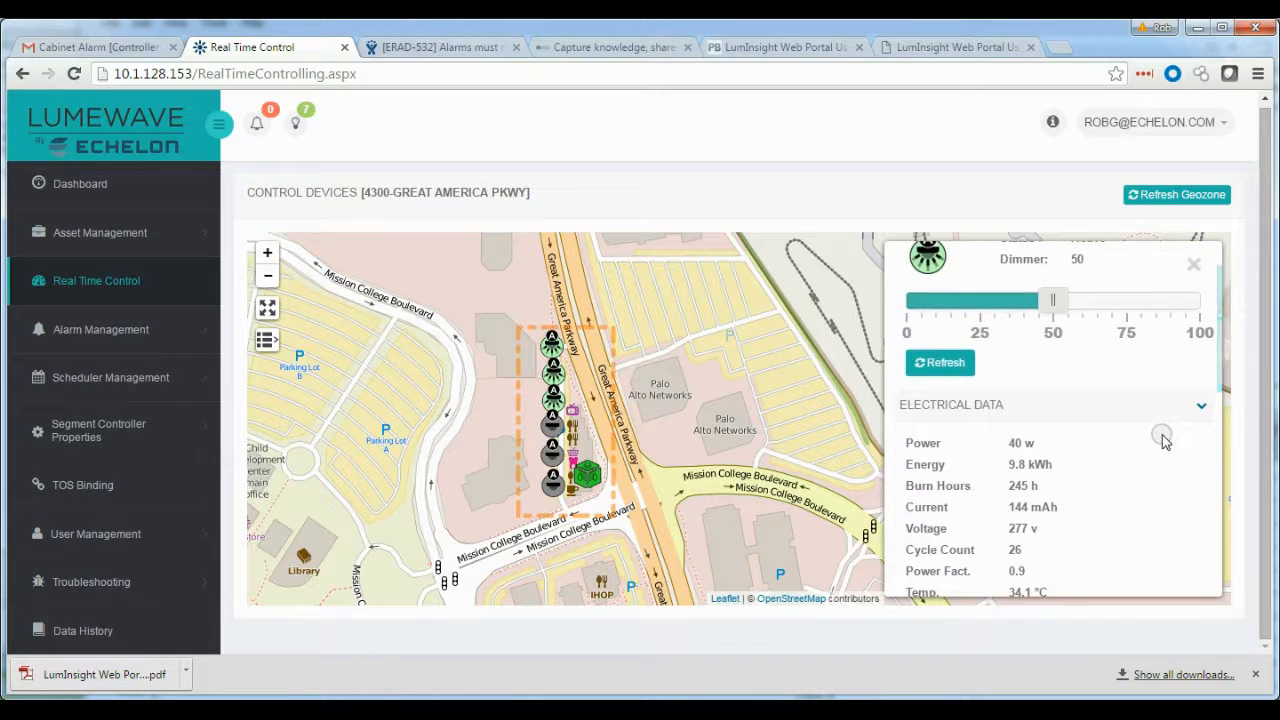
Examine the luminaire's electrical, failure and information data sections
{"action": "left_click", "coordinate": [1201, 284]}
{"action": "left_click", "coordinate": [1199, 308]}
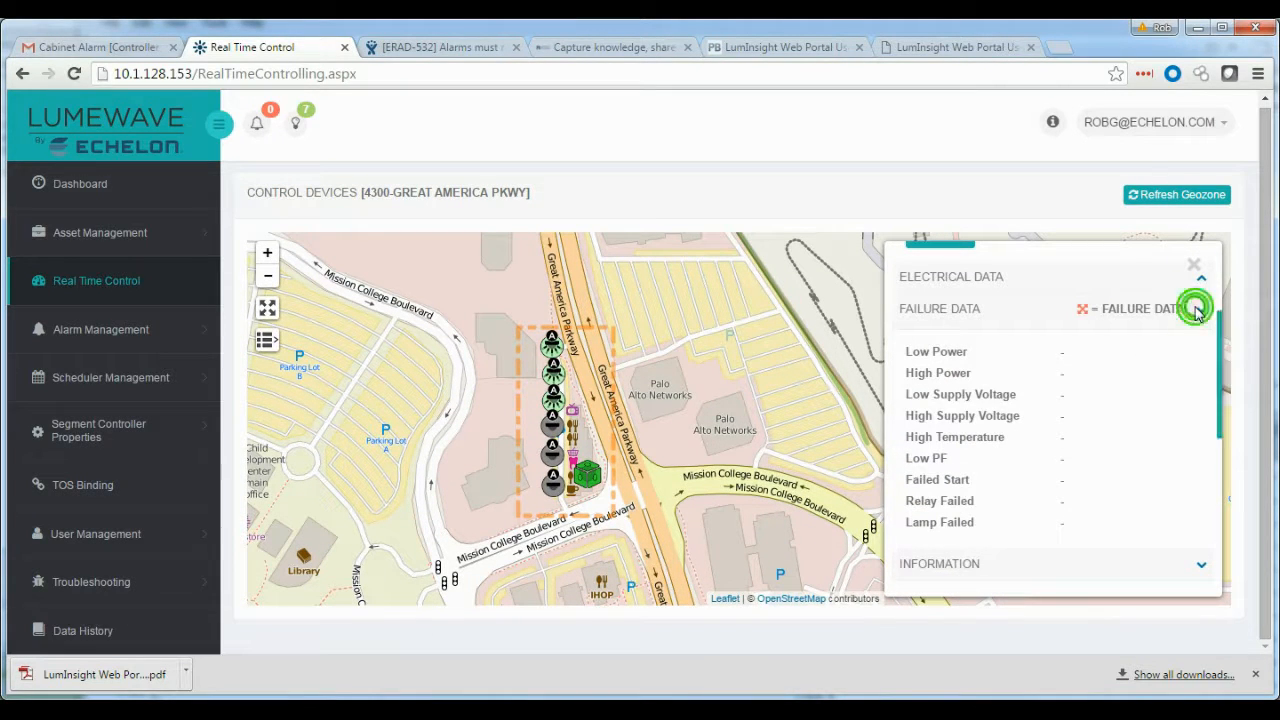
{"action": "left_click", "coordinate": [1204, 316]}
{"action": "left_click", "coordinate": [1203, 310]}
{"action": "scroll", "coordinate": [1131, 449], "scroll_direction": "up", "scroll_amount": 5}
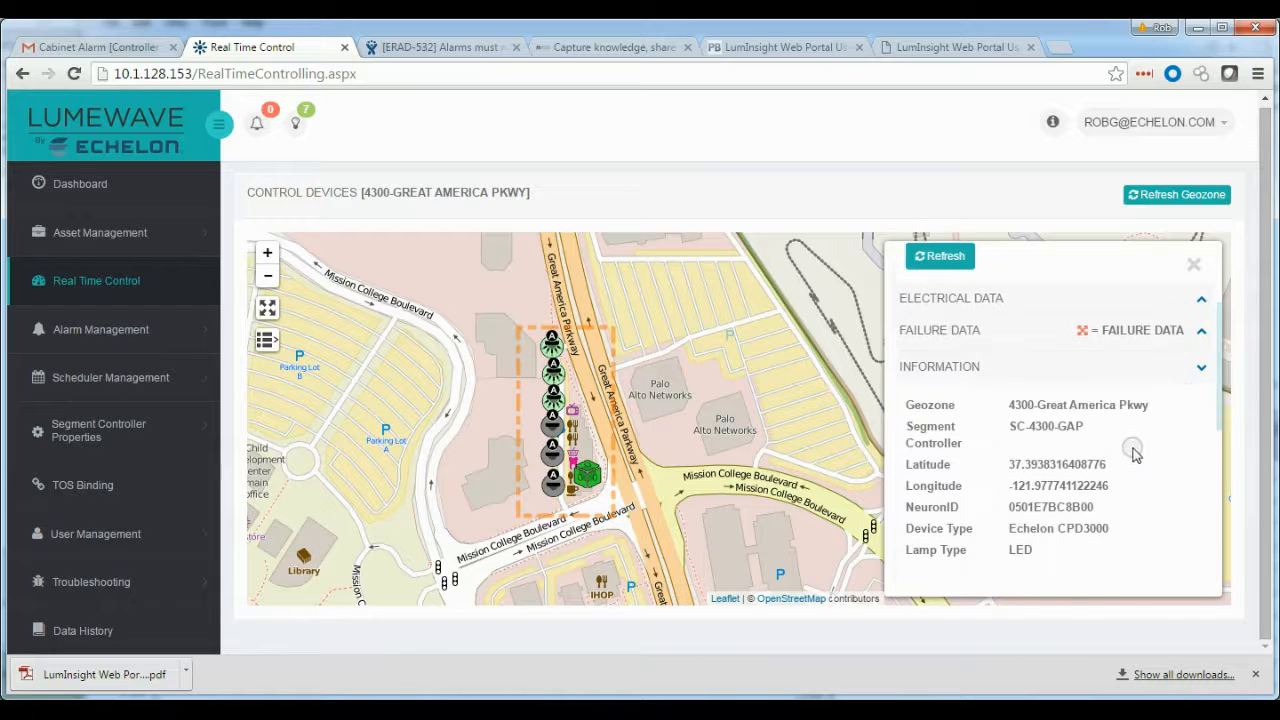
Dim the LN-003 luminaire to 0, close its panel and show its info popup on the map
{"action": "left_click_drag", "start_coordinate": [1053, 365], "coordinate": [906, 367]}
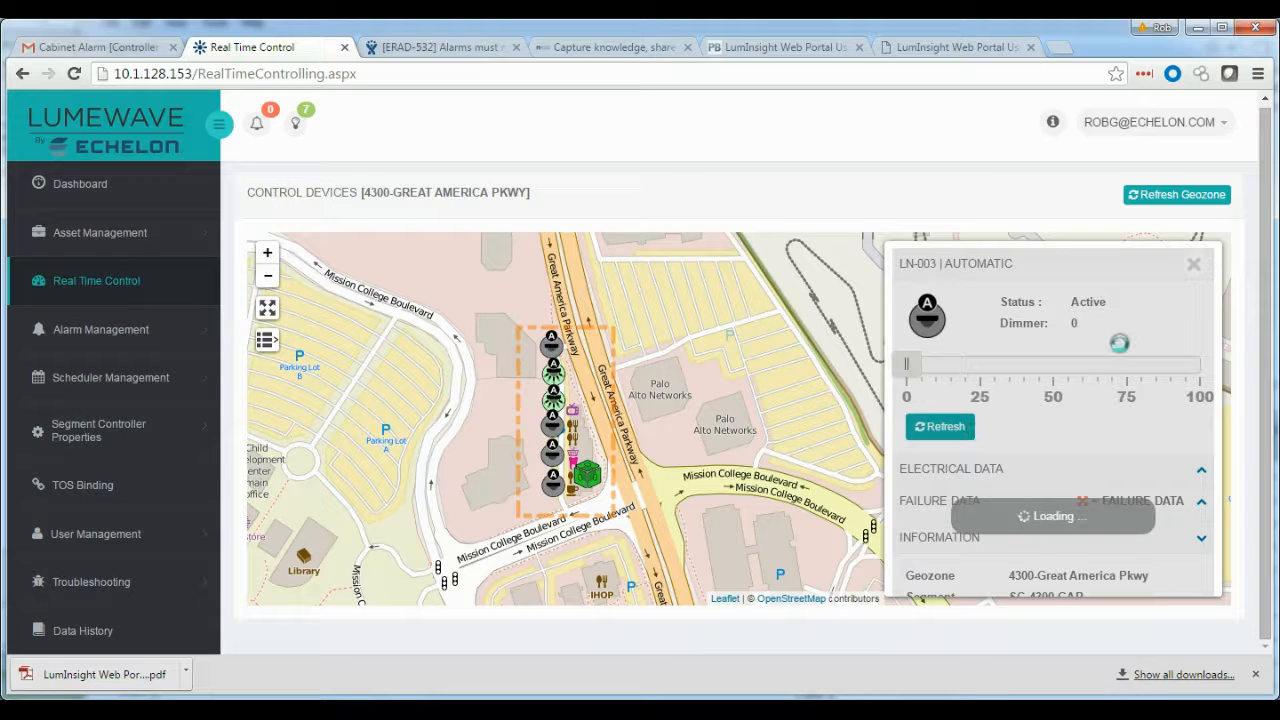
{"action": "left_click", "coordinate": [1196, 266]}
{"action": "left_click", "coordinate": [718, 343]}
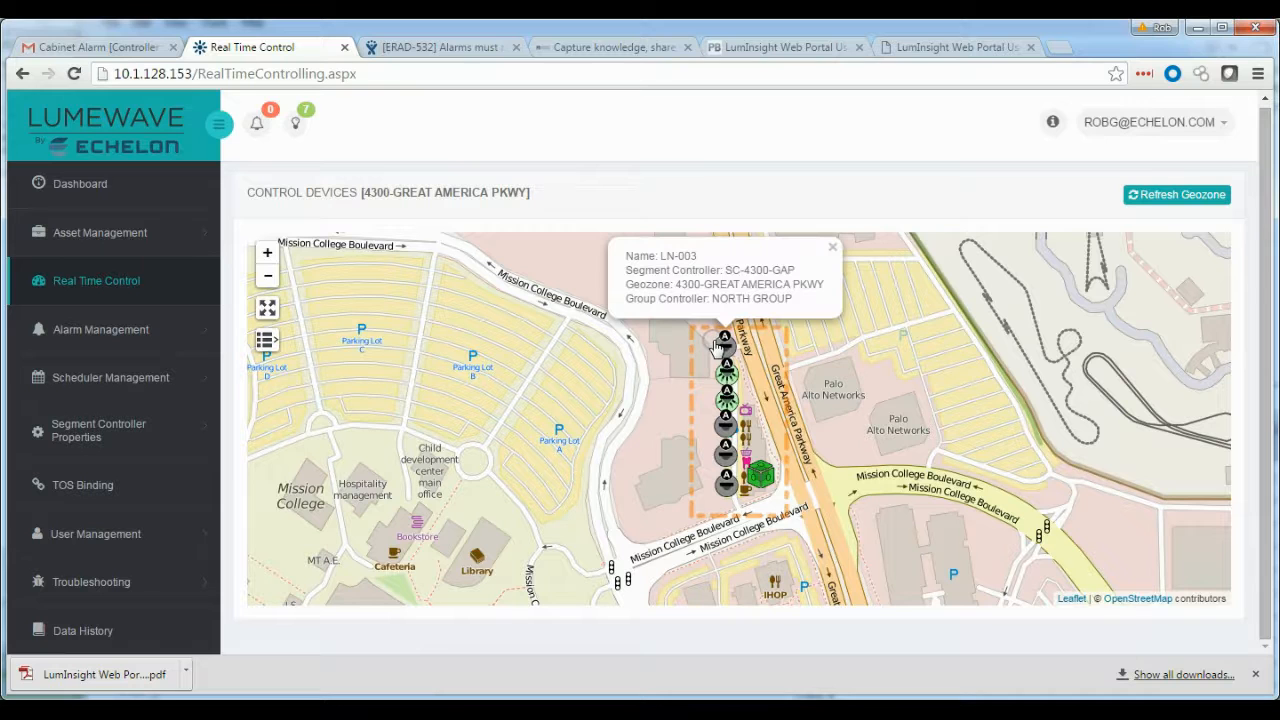
{"action": "left_click", "coordinate": [718, 345]}
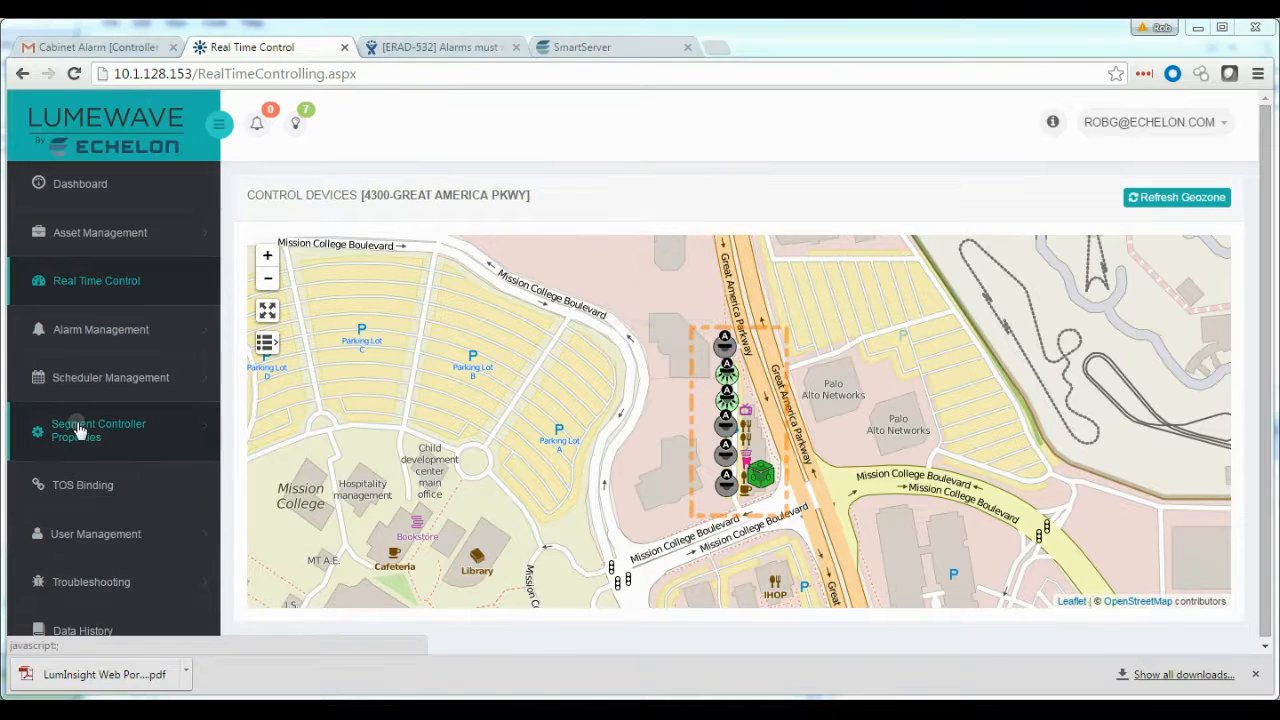
Open the Poll Manager and apply Min as the operation data resolution for the SC-4300-GAP segment controller
{"action": "left_click", "coordinate": [80, 425]}
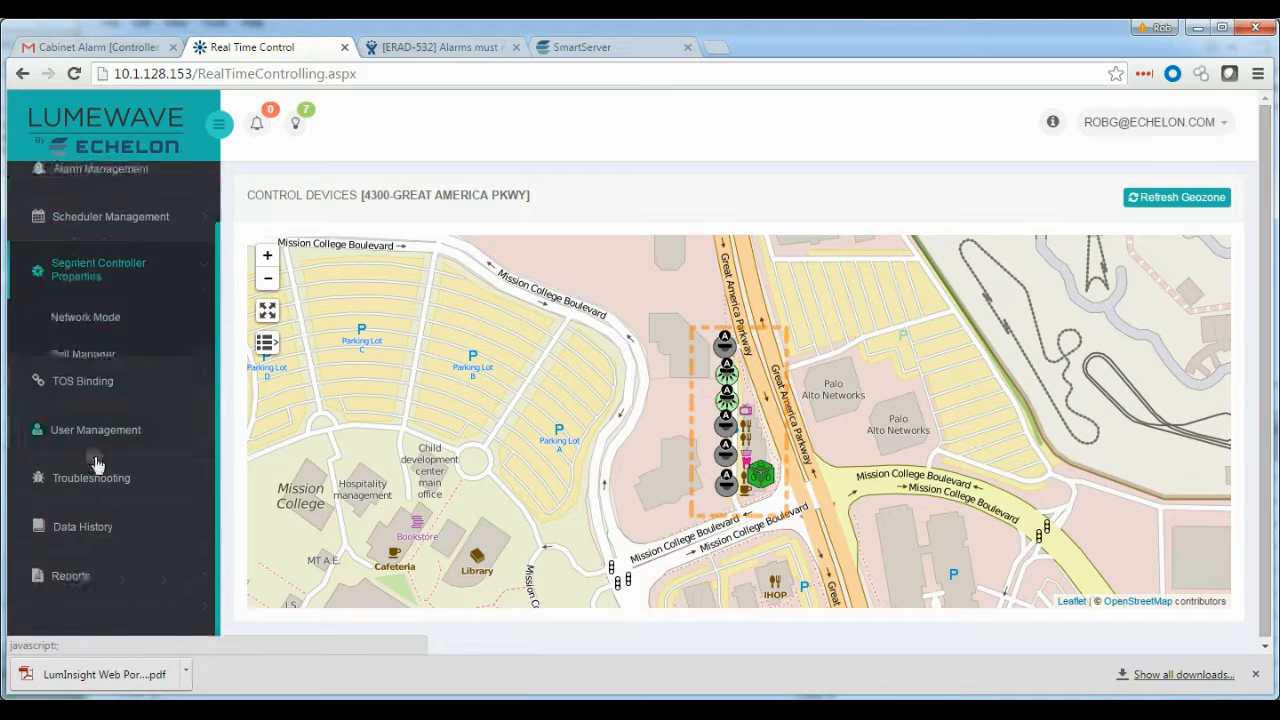
{"action": "left_click", "coordinate": [85, 287]}
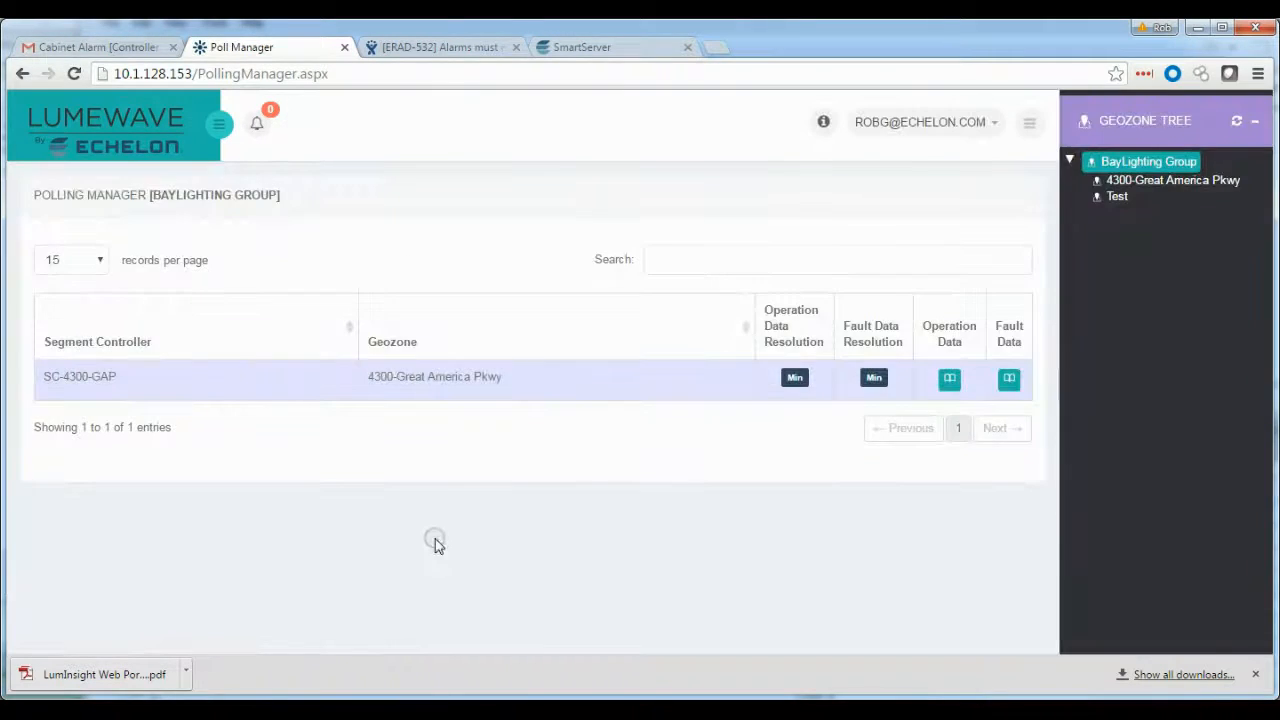
{"action": "left_click", "coordinate": [949, 378]}
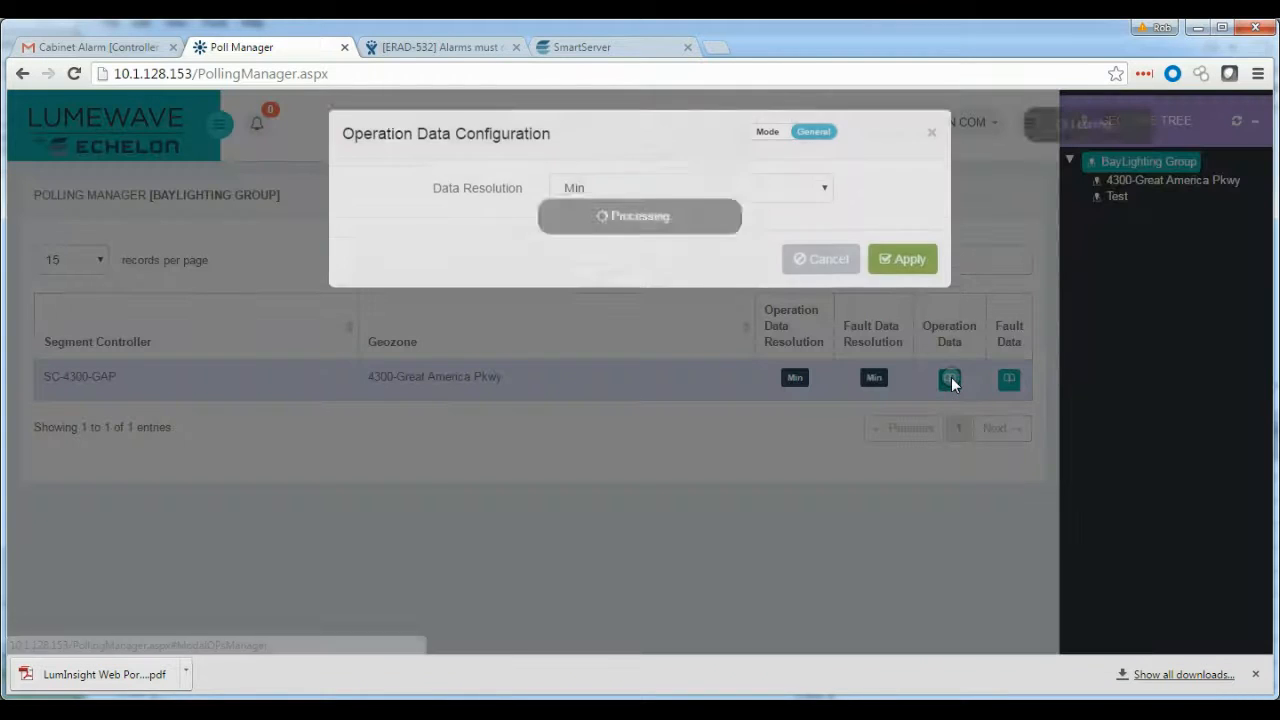
{"action": "left_click", "coordinate": [820, 195]}
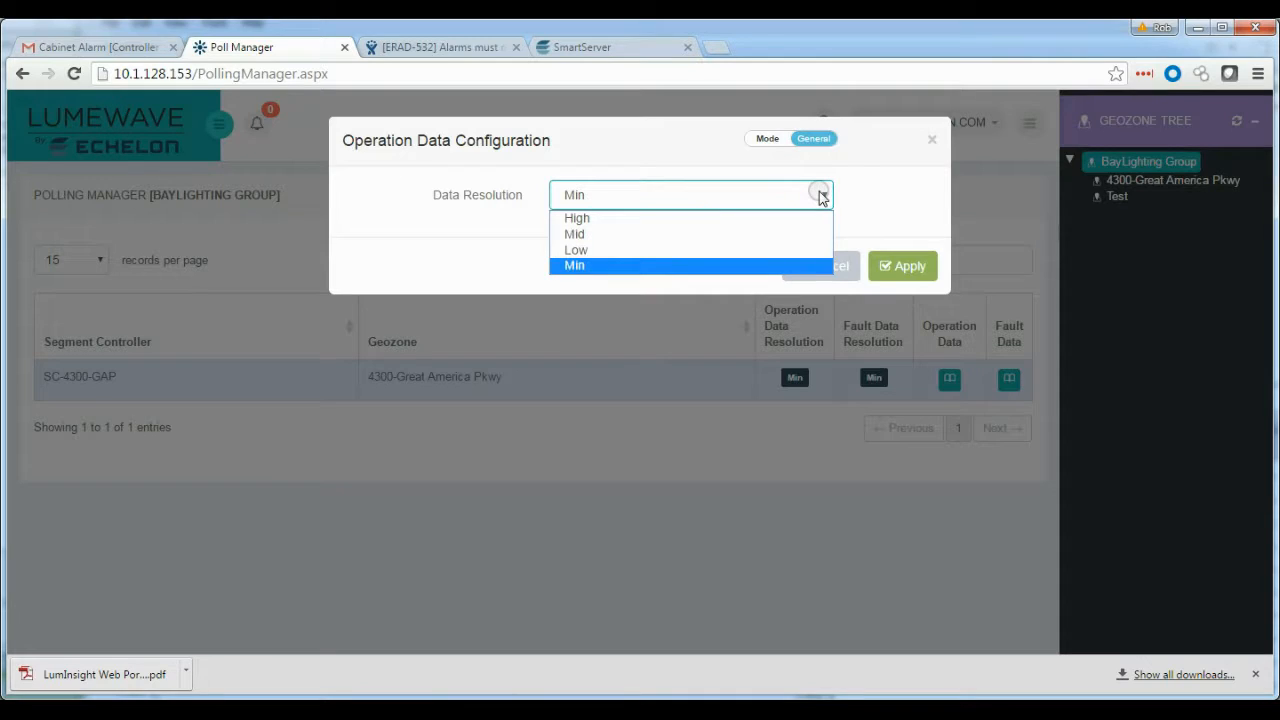
{"action": "left_click", "coordinate": [726, 266]}
{"action": "left_click", "coordinate": [906, 267]}
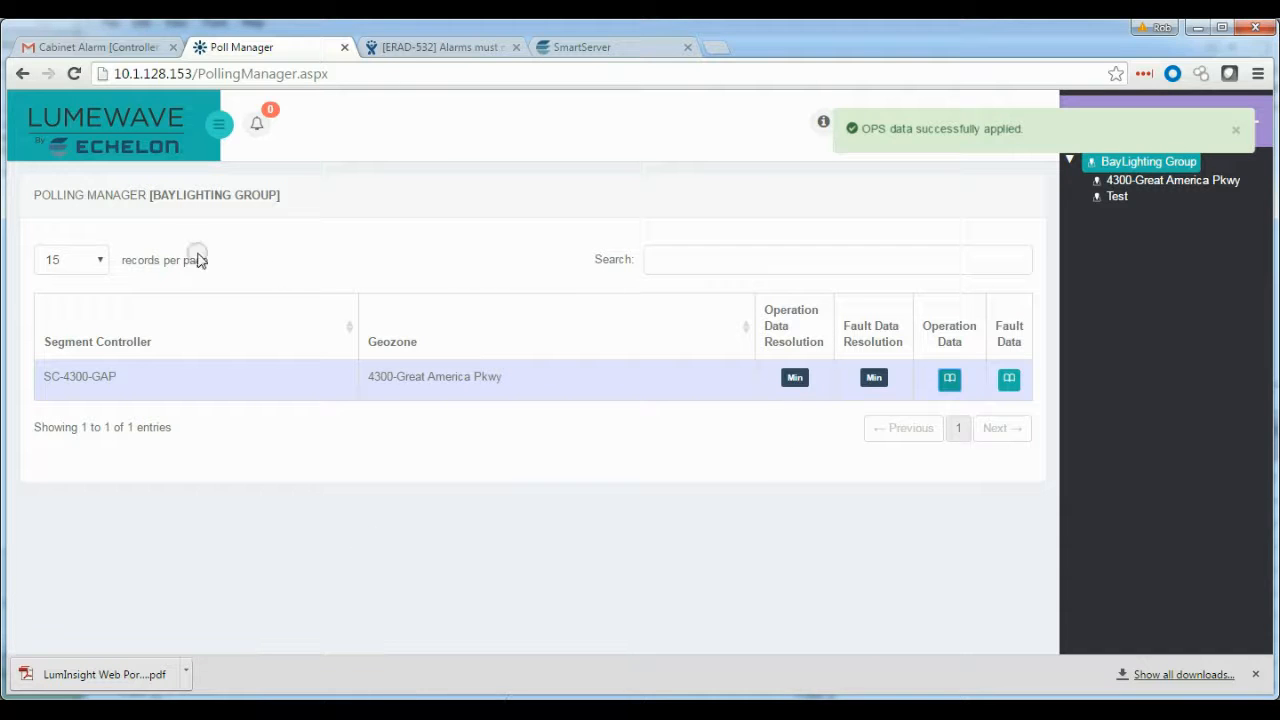
Open the Log Manager and review the segment controller's operation data report interval options without applying changes
{"action": "left_click", "coordinate": [219, 124]}
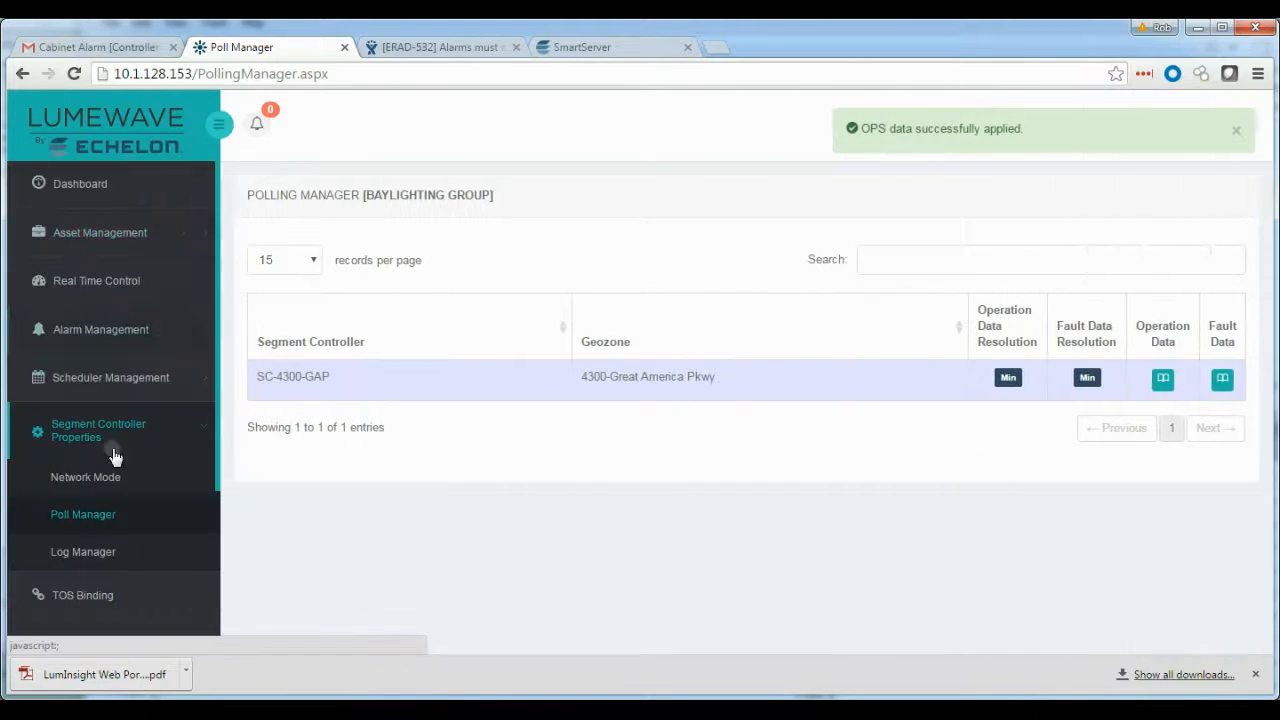
{"action": "left_click", "coordinate": [84, 556]}
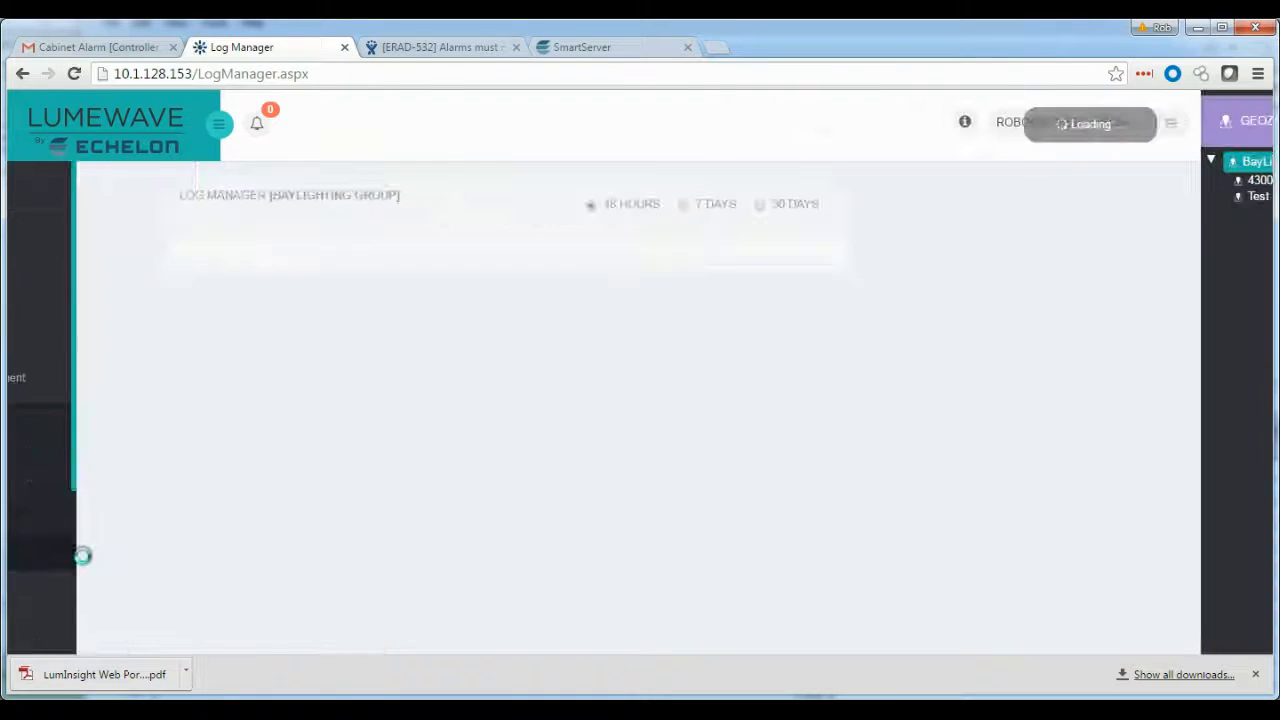
{"action": "left_click", "coordinate": [832, 382]}
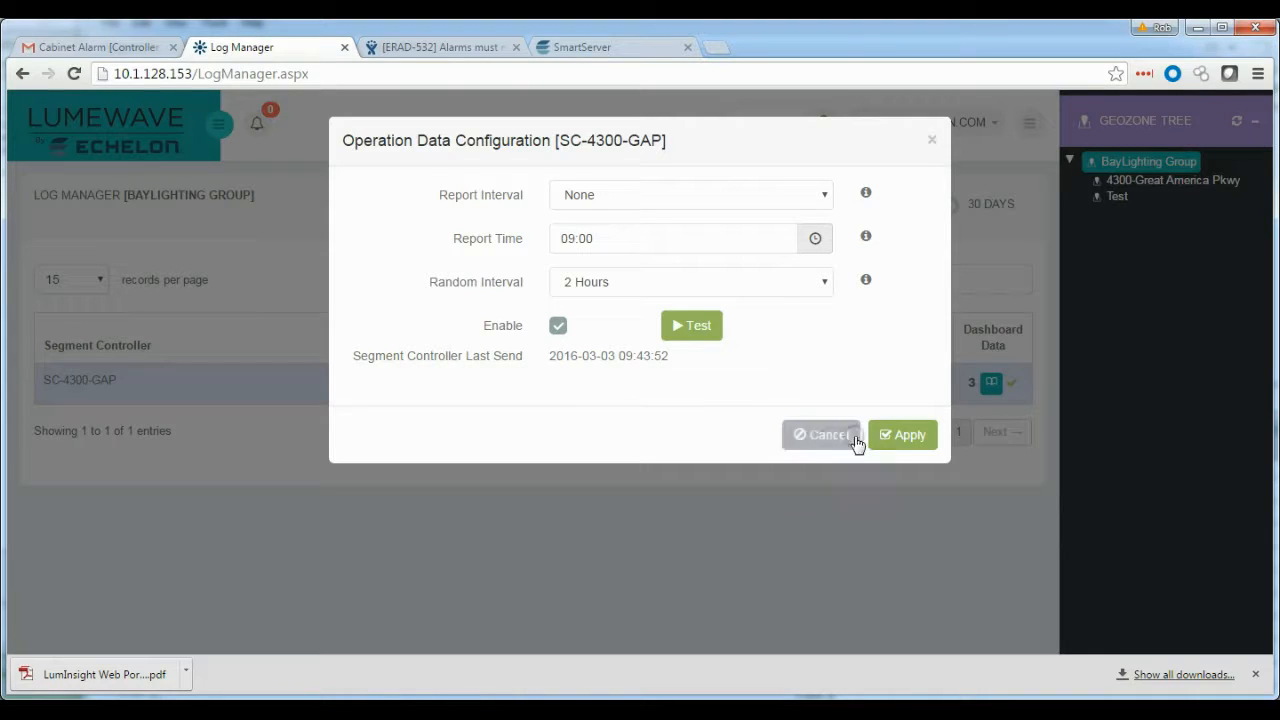
{"action": "left_click", "coordinate": [823, 196]}
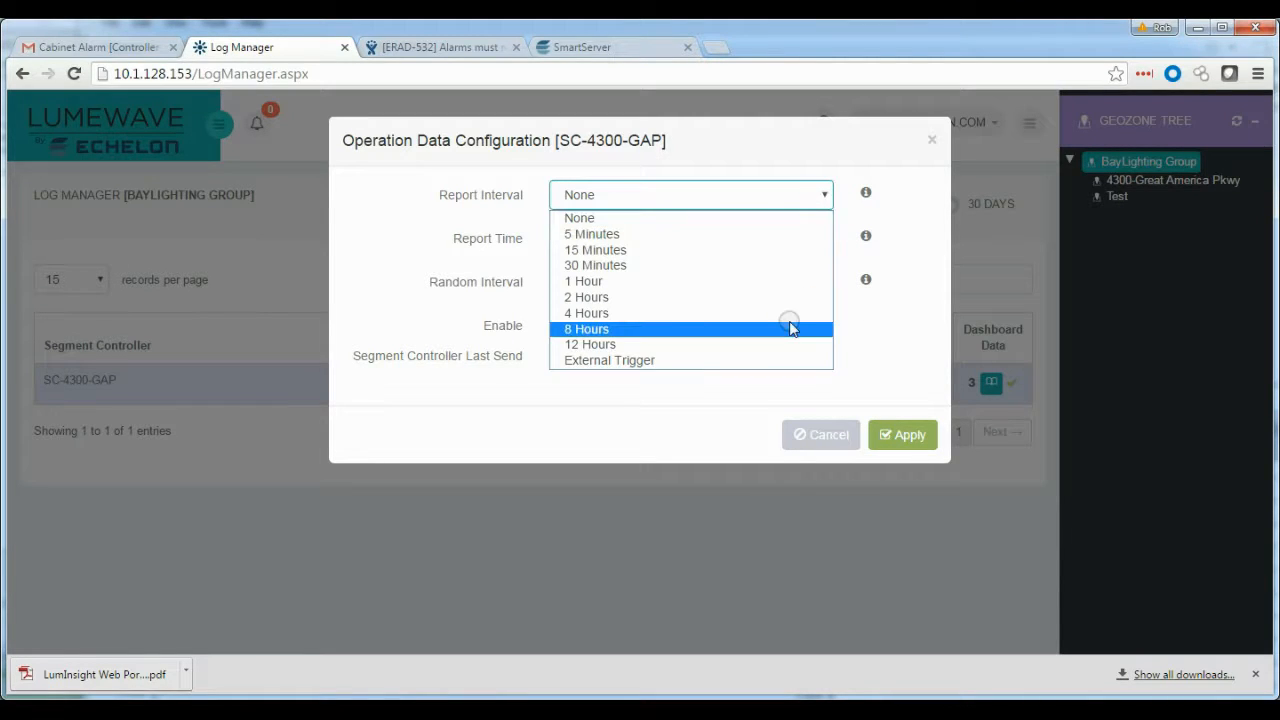
{"action": "left_click", "coordinate": [914, 352]}
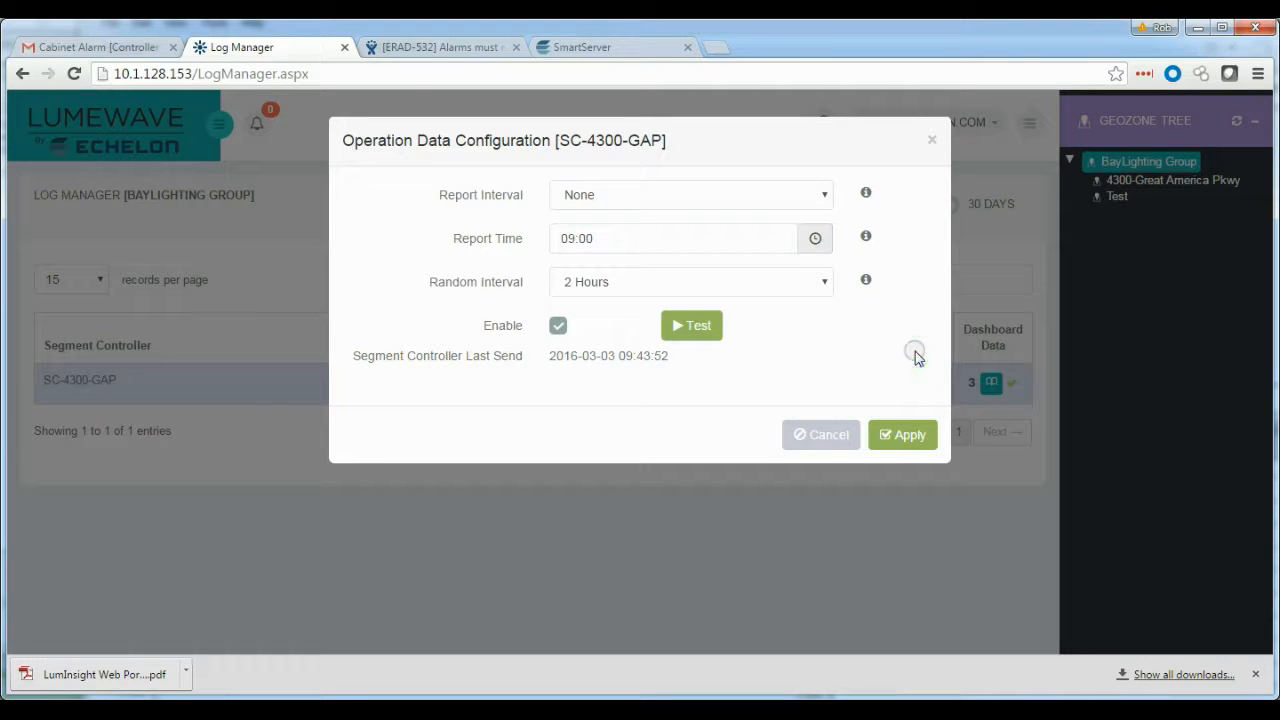
{"action": "left_click", "coordinate": [836, 442]}
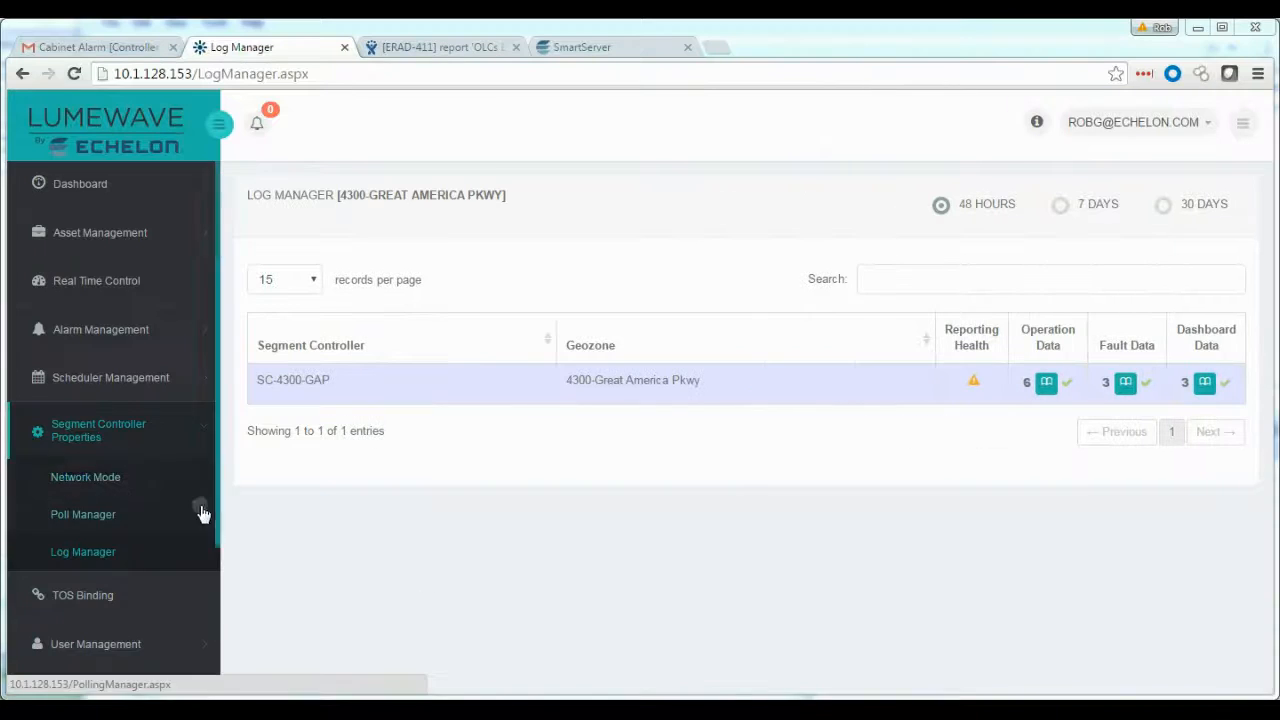
Open Data History for the LS-001 device and chart its power history
{"action": "left_click_drag", "start_coordinate": [214, 534], "coordinate": [214, 659]}
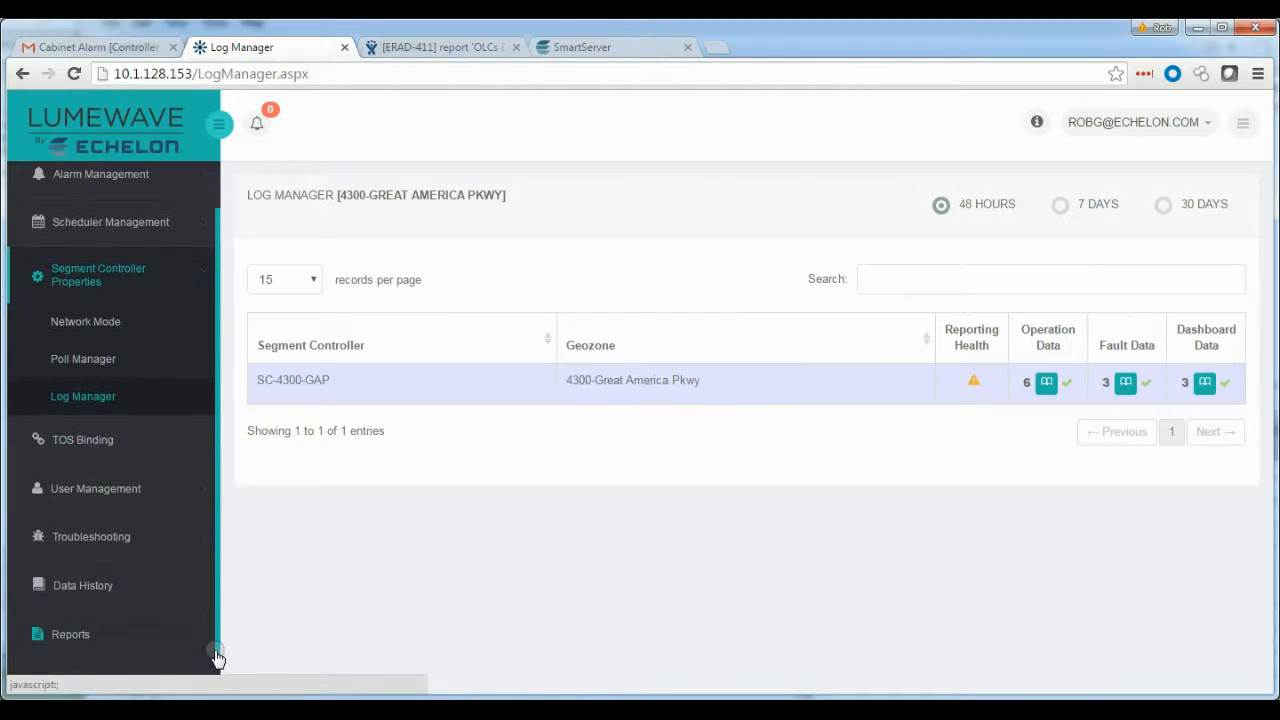
{"action": "left_click", "coordinate": [100, 583]}
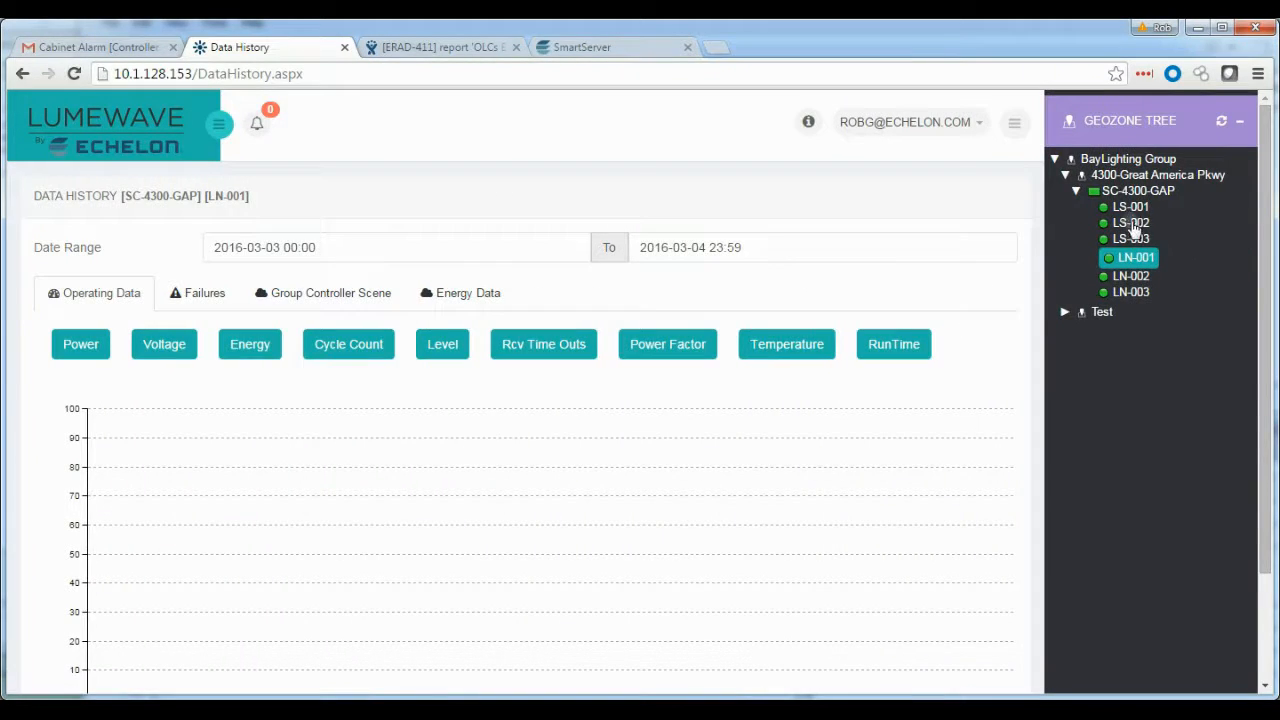
{"action": "left_click", "coordinate": [1133, 208]}
{"action": "scroll", "coordinate": [878, 443], "scroll_direction": "down", "scroll_amount": 3}
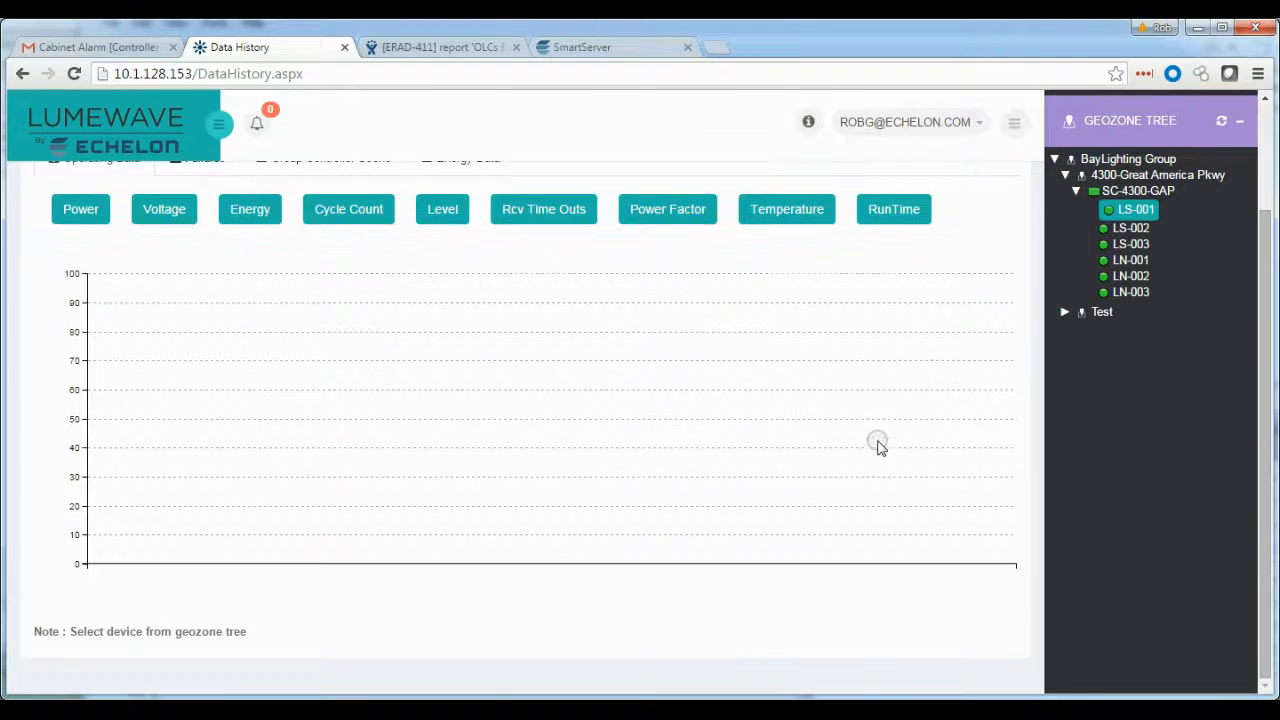
{"action": "scroll", "coordinate": [426, 350], "scroll_direction": "up", "scroll_amount": 3}
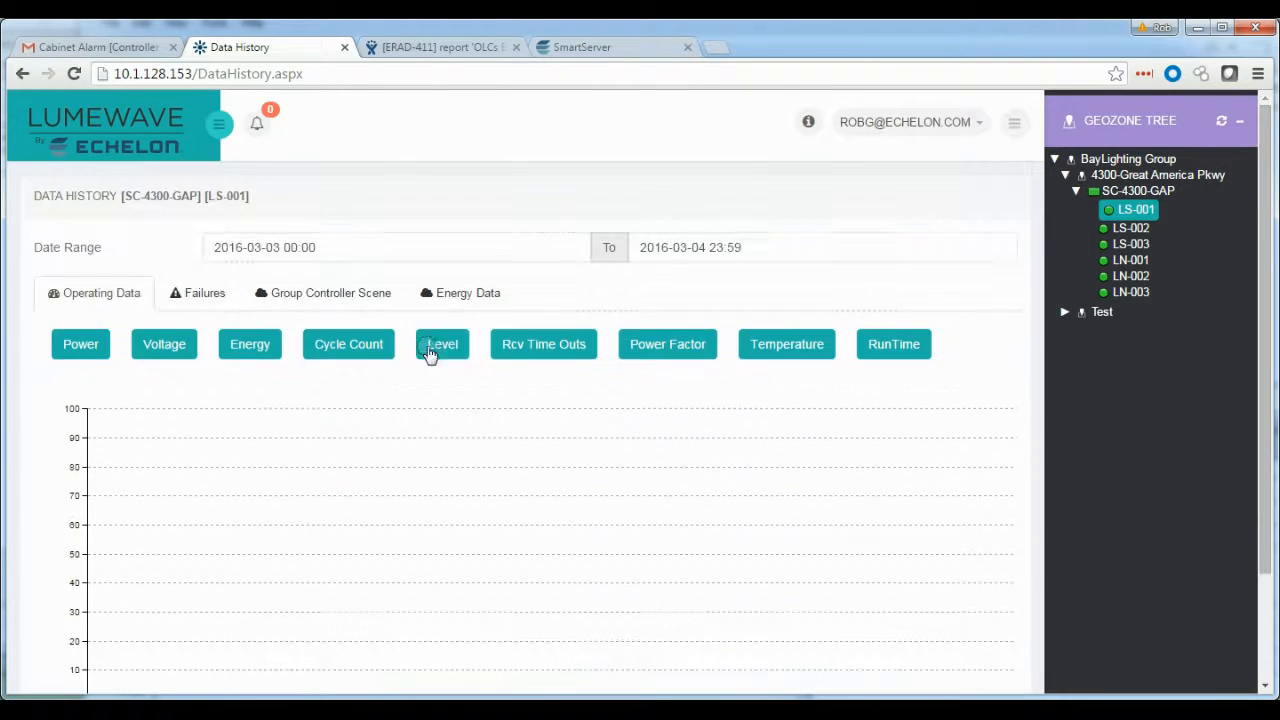
{"action": "left_click", "coordinate": [94, 356]}
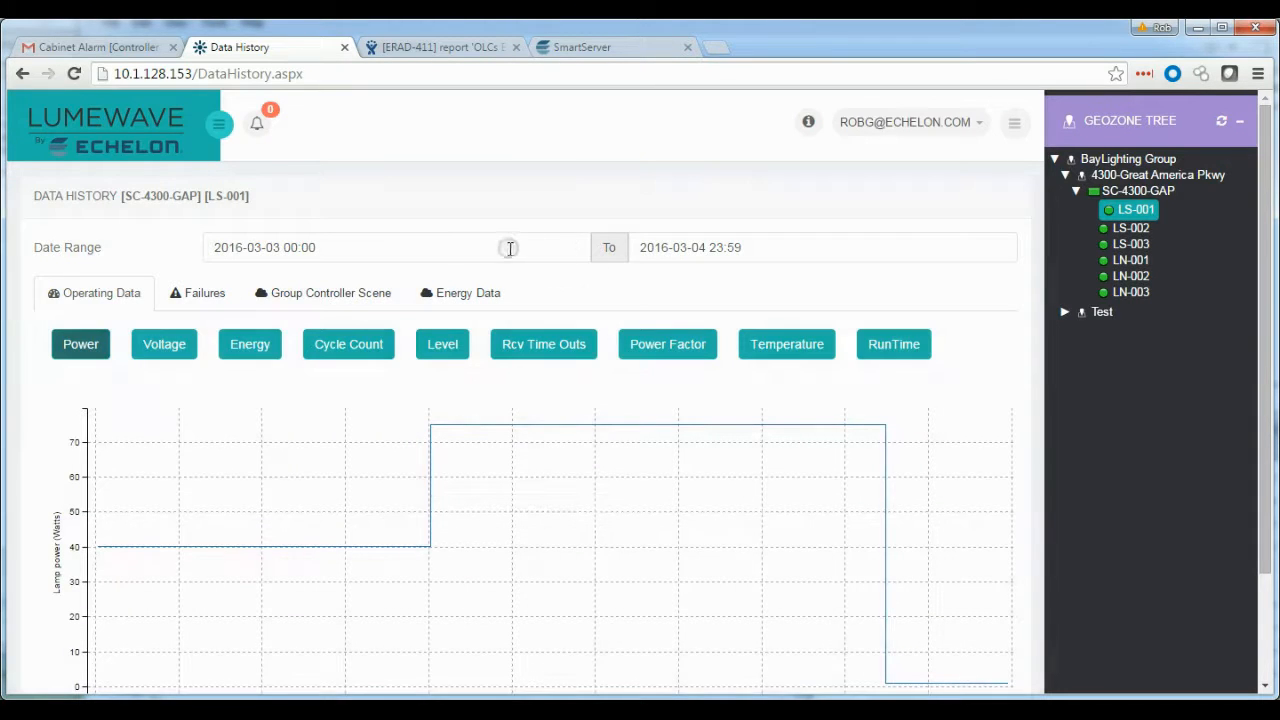
{"action": "left_click", "coordinate": [510, 248]}
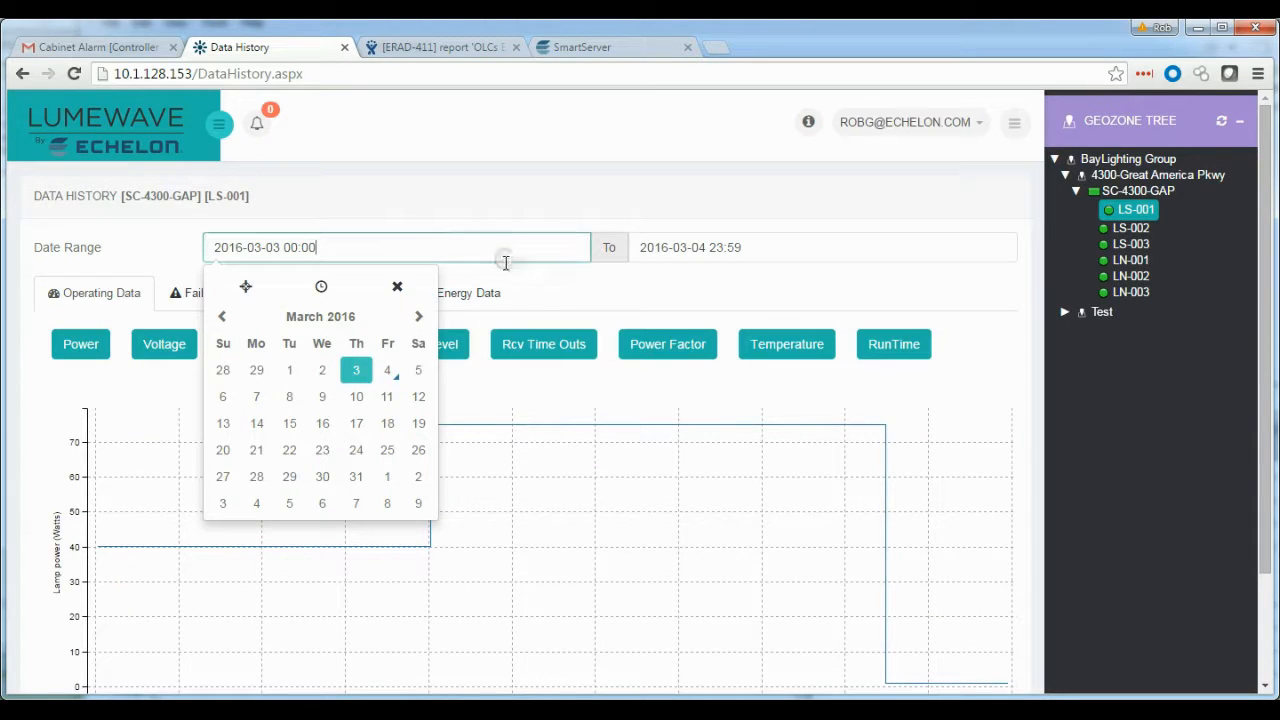
{"action": "left_click", "coordinate": [290, 371]}
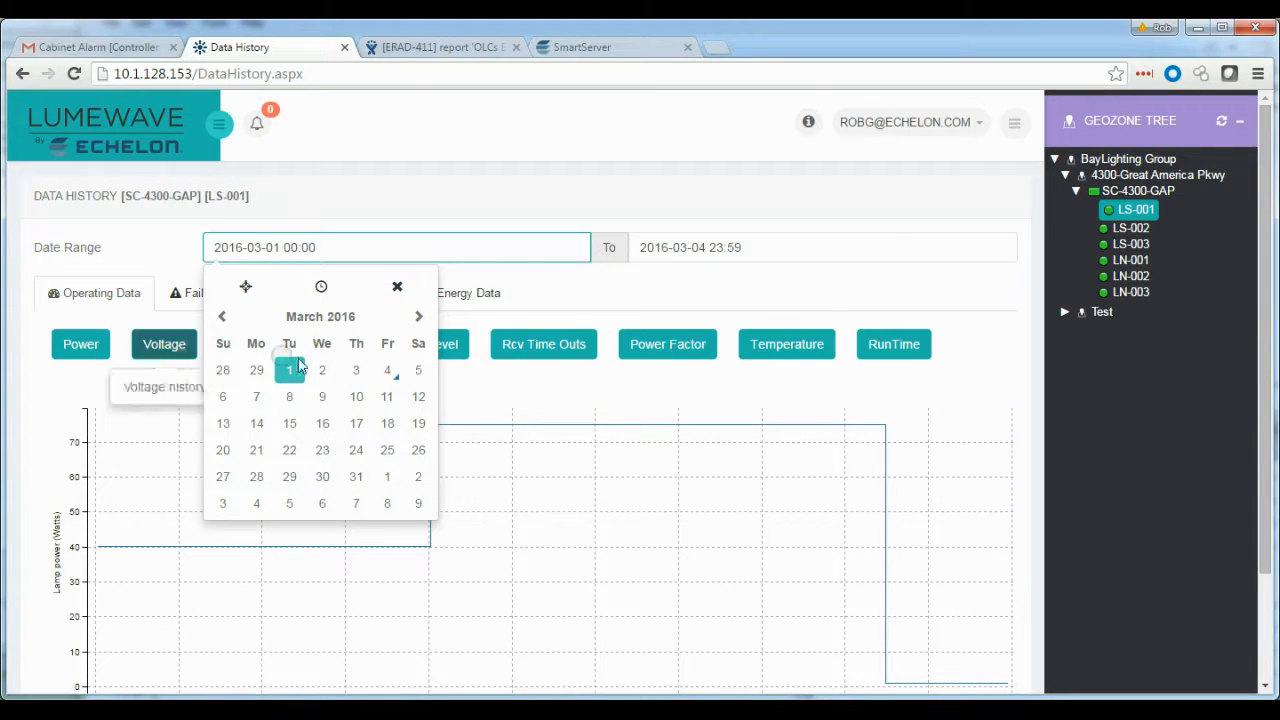
{"action": "left_click", "coordinate": [450, 350]}
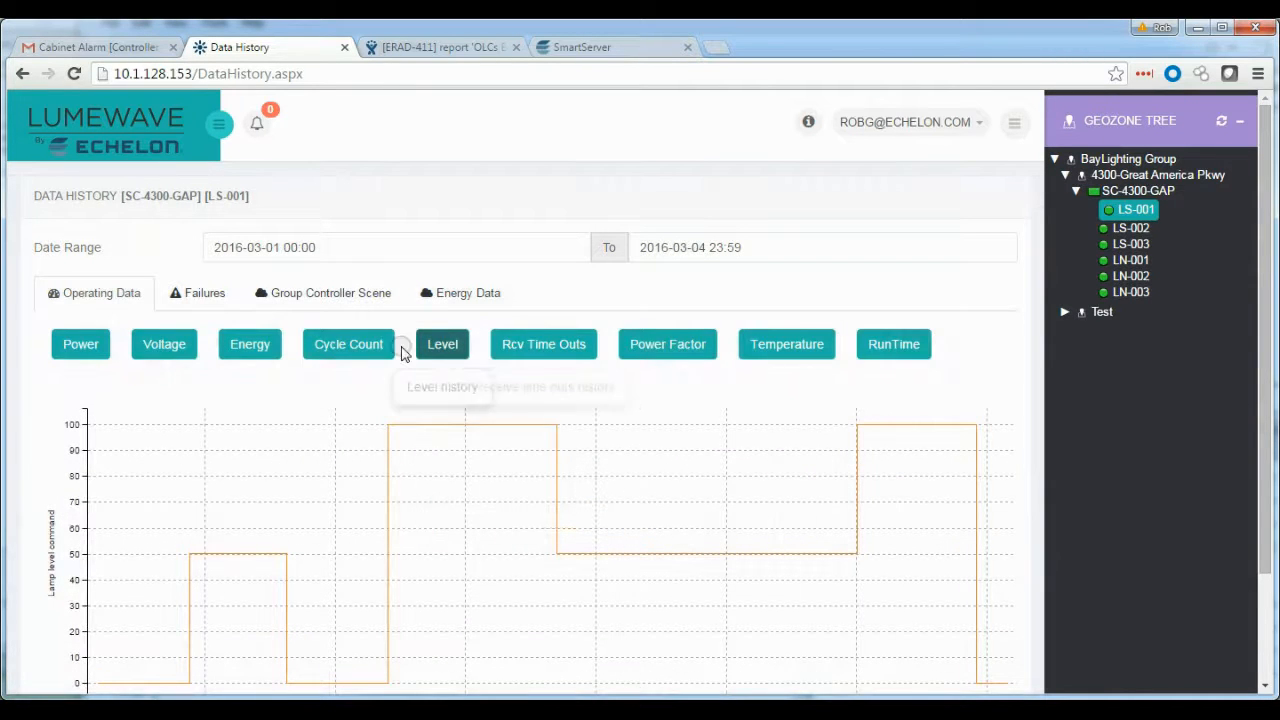
Display the cycle count and energy history charts for LS-001
{"action": "left_click", "coordinate": [351, 346]}
{"action": "scroll", "coordinate": [323, 232], "scroll_direction": "down", "scroll_amount": 2}
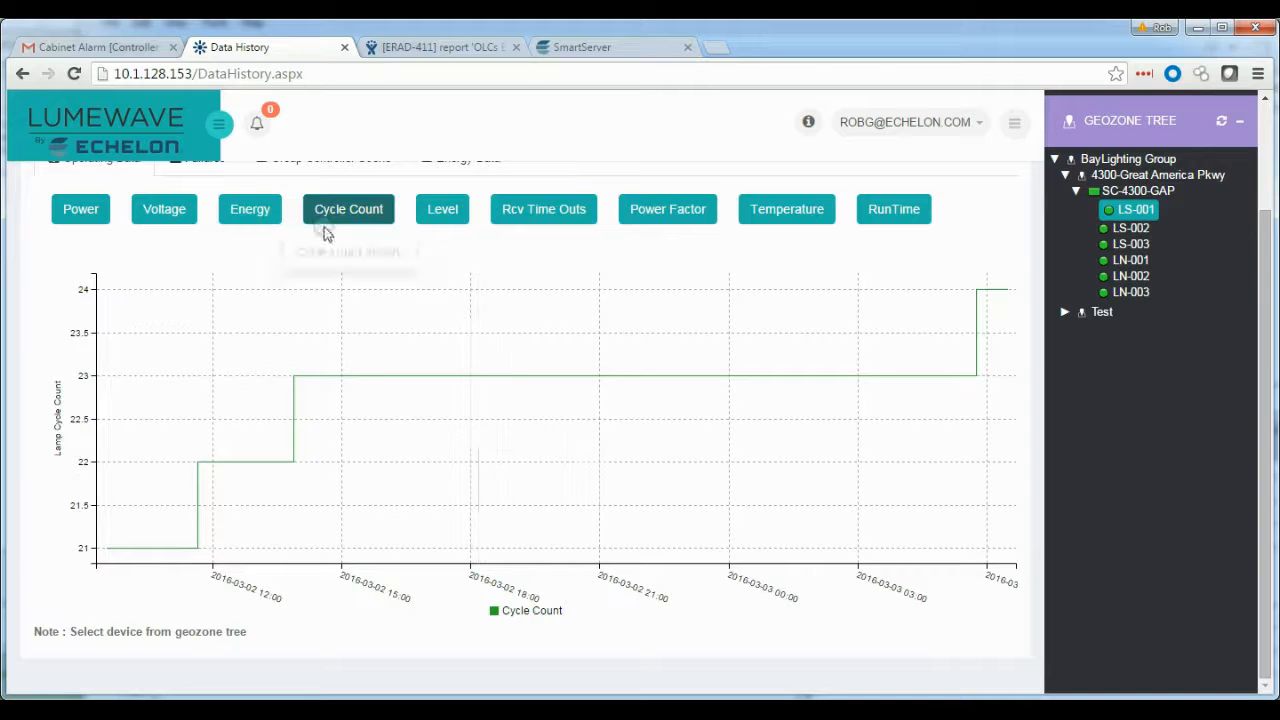
{"action": "left_click", "coordinate": [250, 210]}
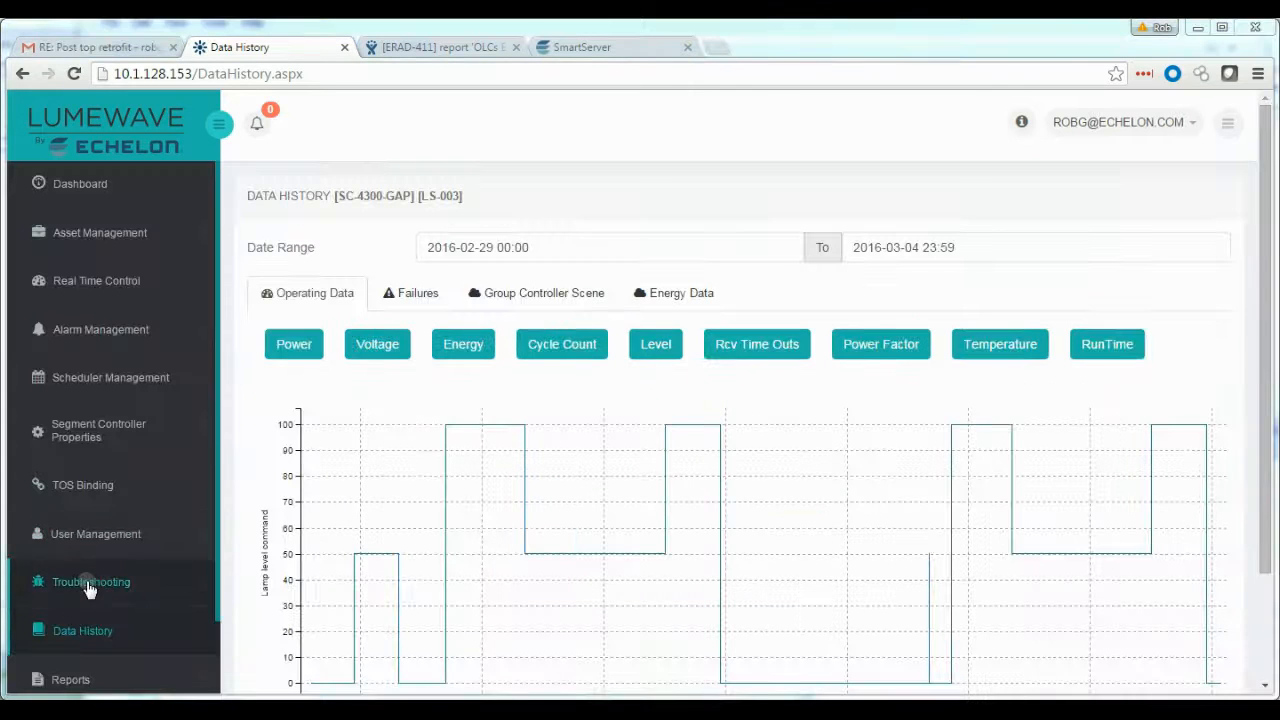
Open Test Devices, select all devices and run a status check on them
{"action": "left_click", "coordinate": [90, 580]}
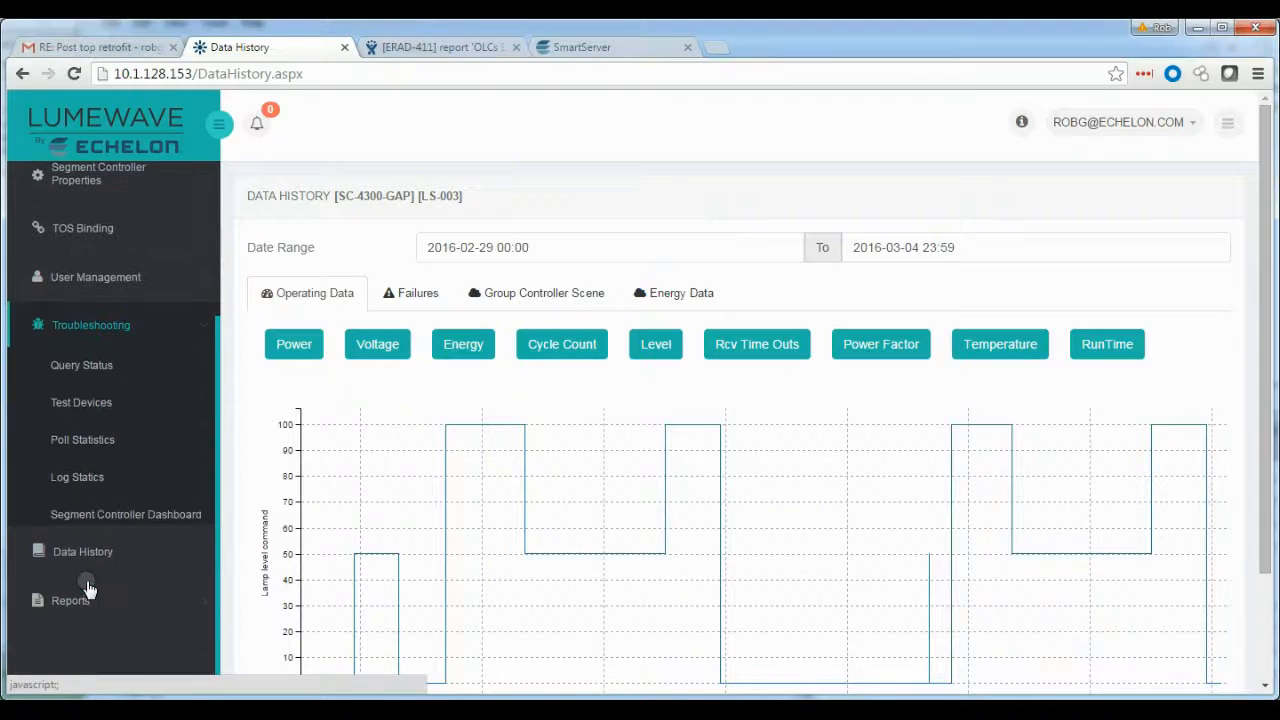
{"action": "left_click", "coordinate": [90, 403]}
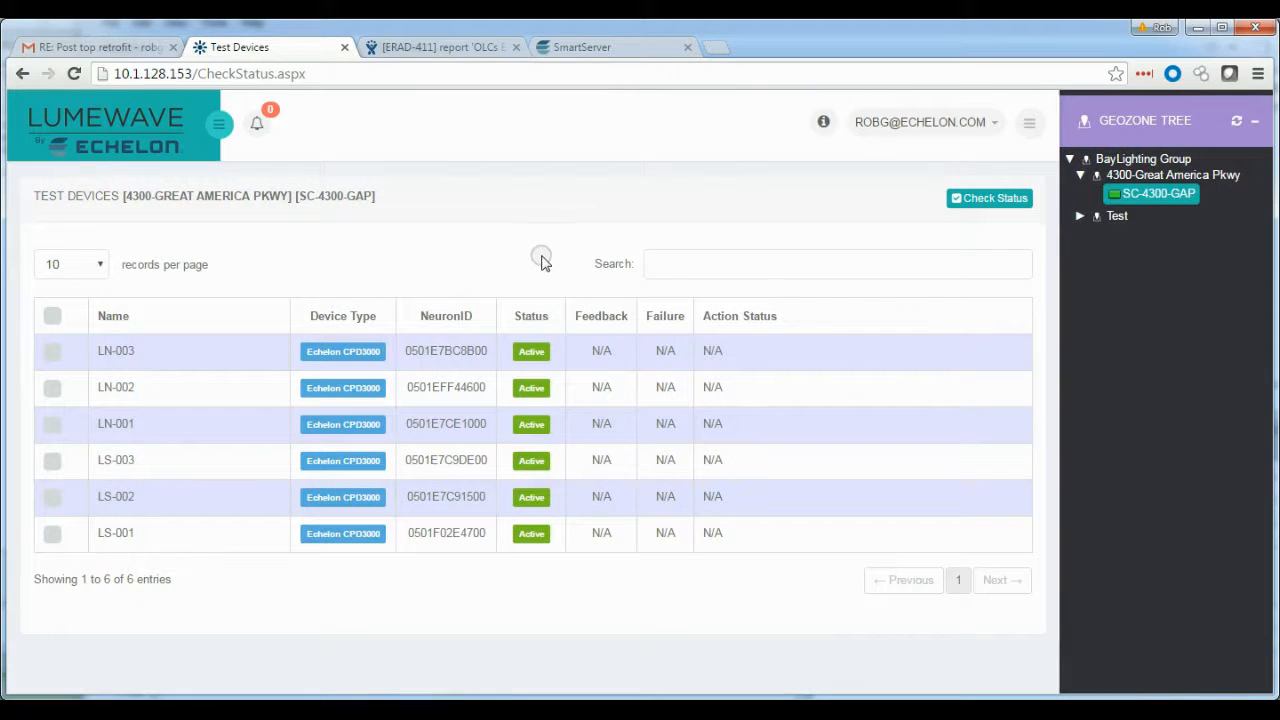
{"action": "left_click", "coordinate": [55, 316]}
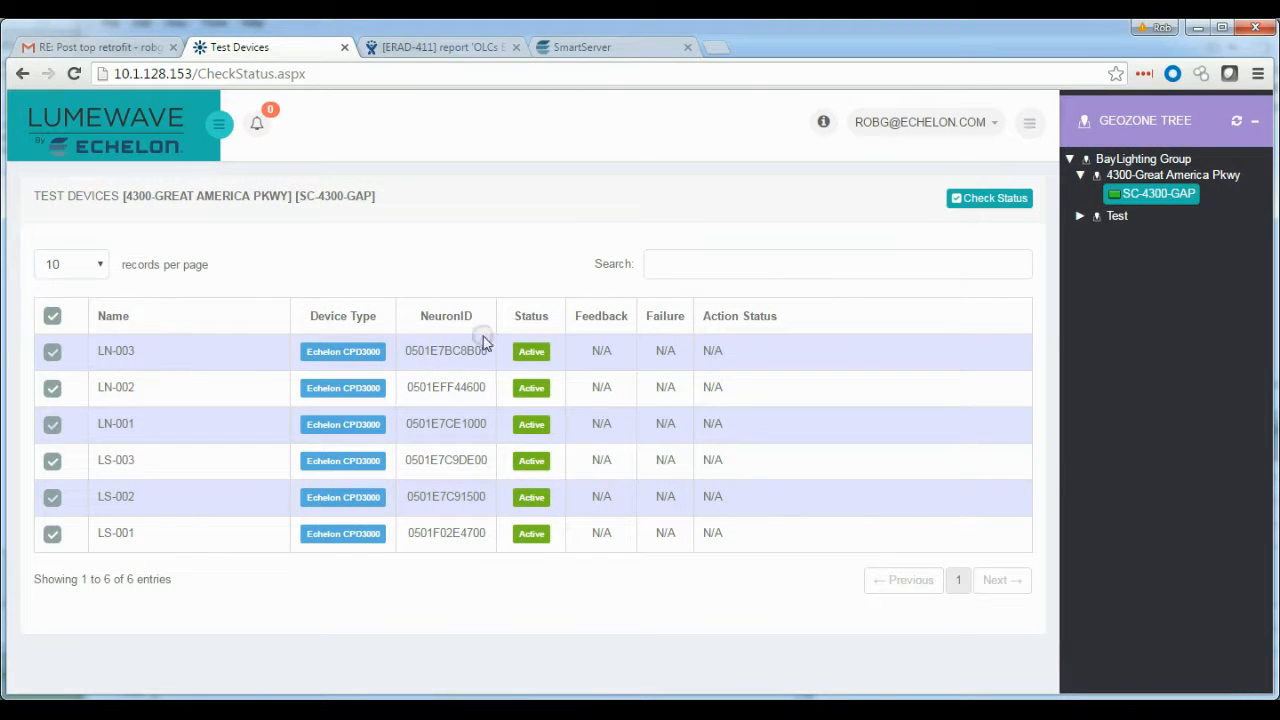
{"action": "left_click", "coordinate": [972, 197]}
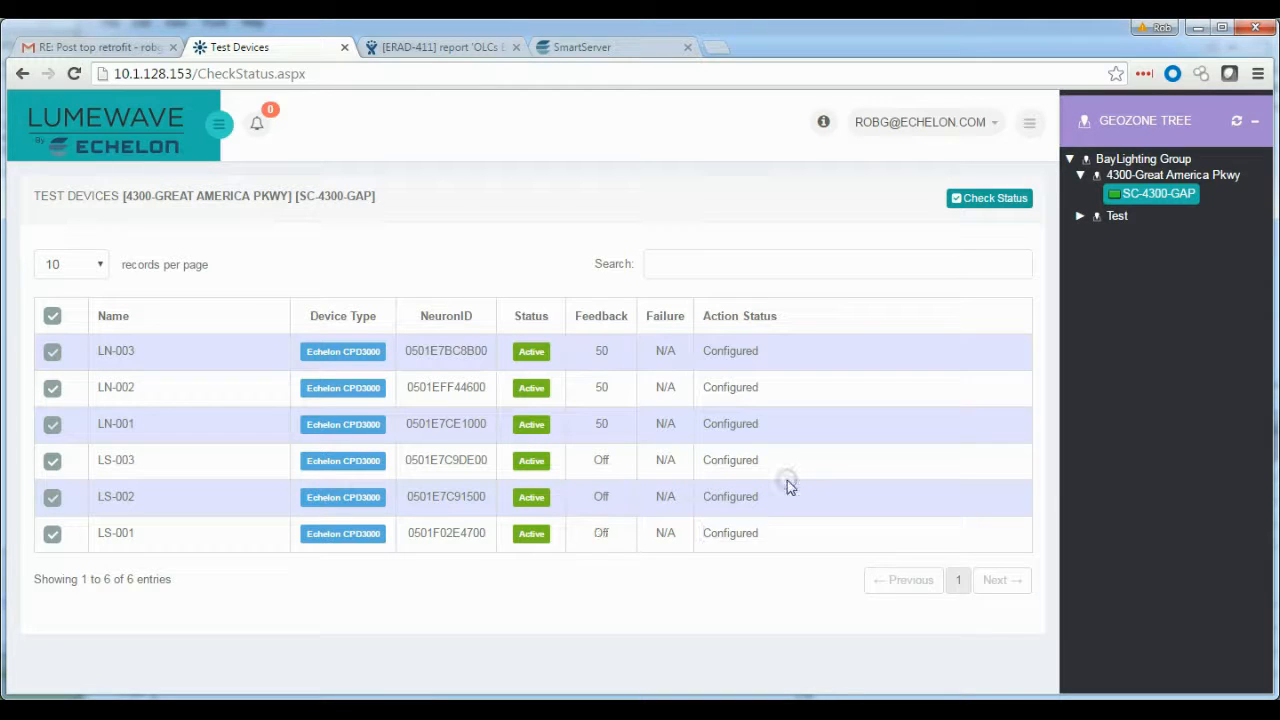
Open Poll Statistics and view the SC-4300-GAP segment controller's poll statistics, then close them
{"action": "left_click", "coordinate": [218, 124]}
{"action": "left_click_drag", "start_coordinate": [218, 490], "coordinate": [218, 640]}
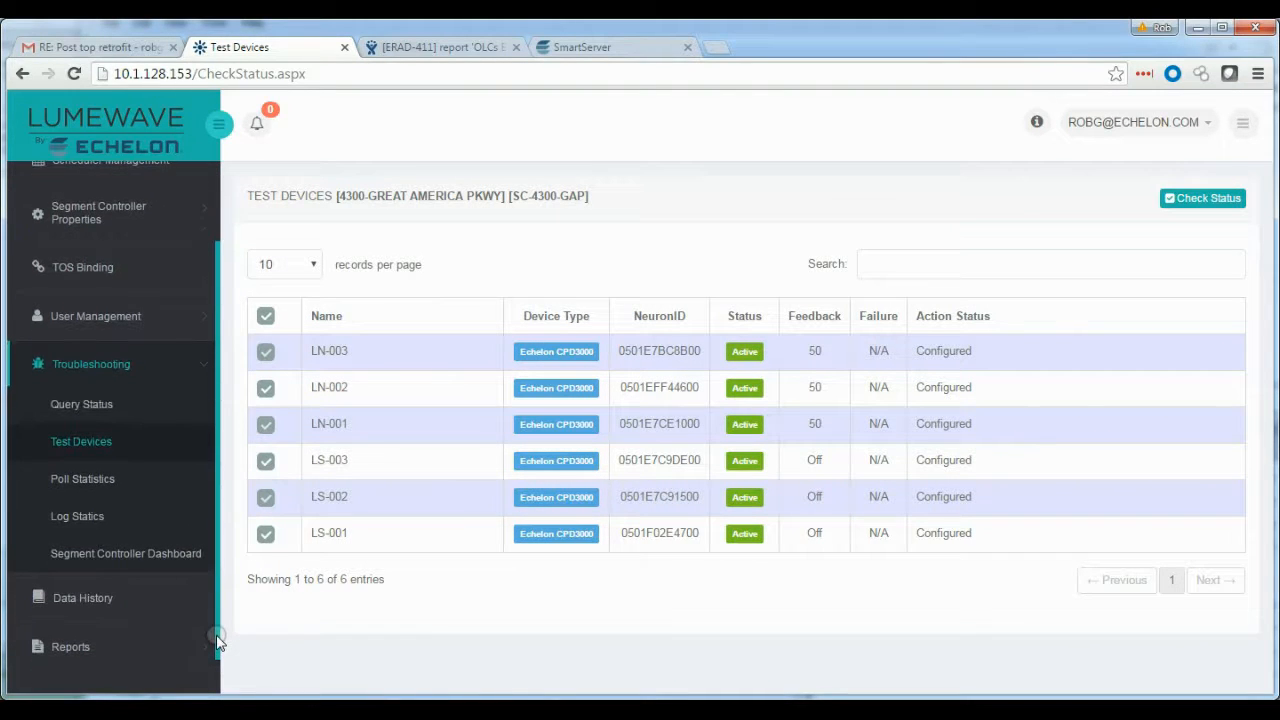
{"action": "left_click", "coordinate": [90, 486]}
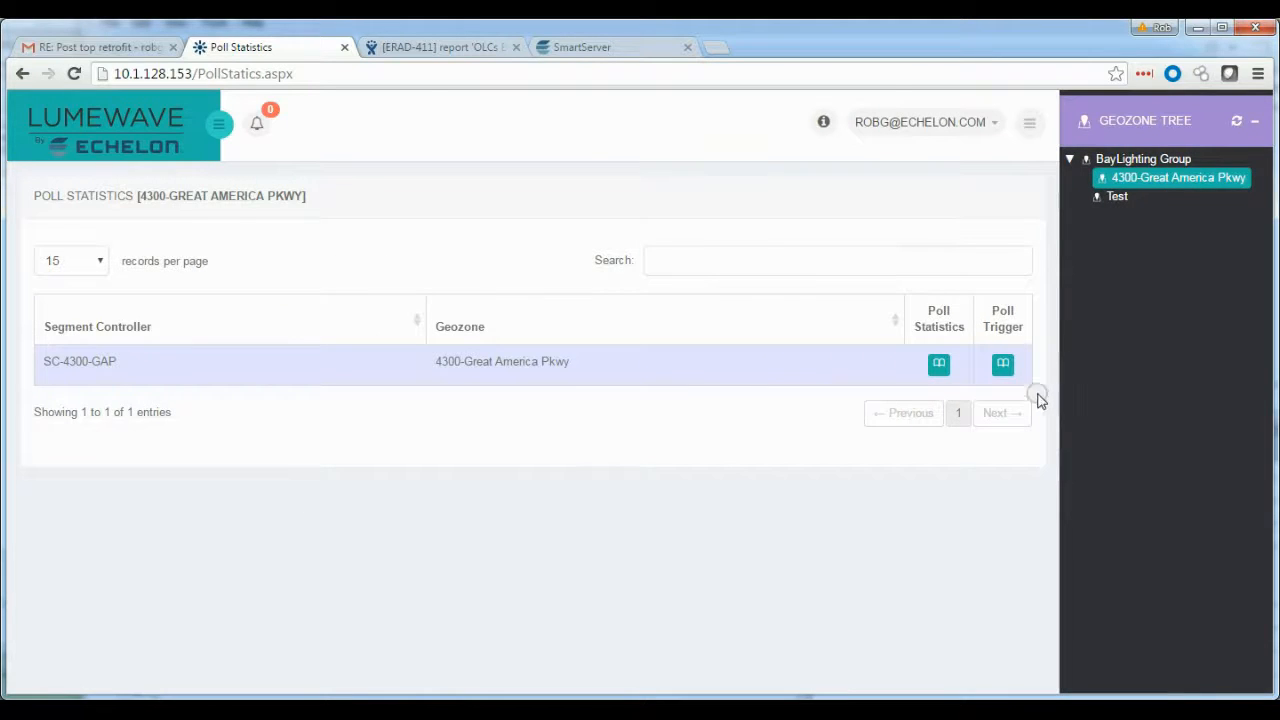
{"action": "left_click", "coordinate": [941, 364]}
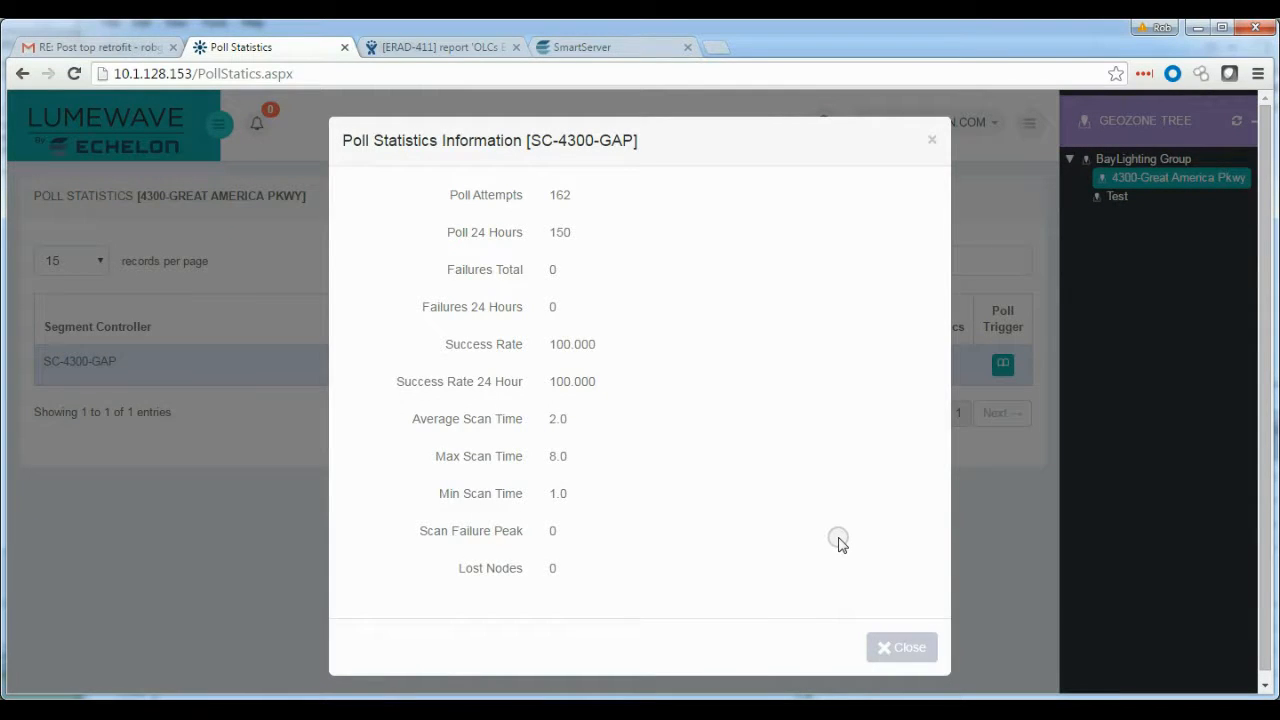
{"action": "left_click", "coordinate": [905, 652]}
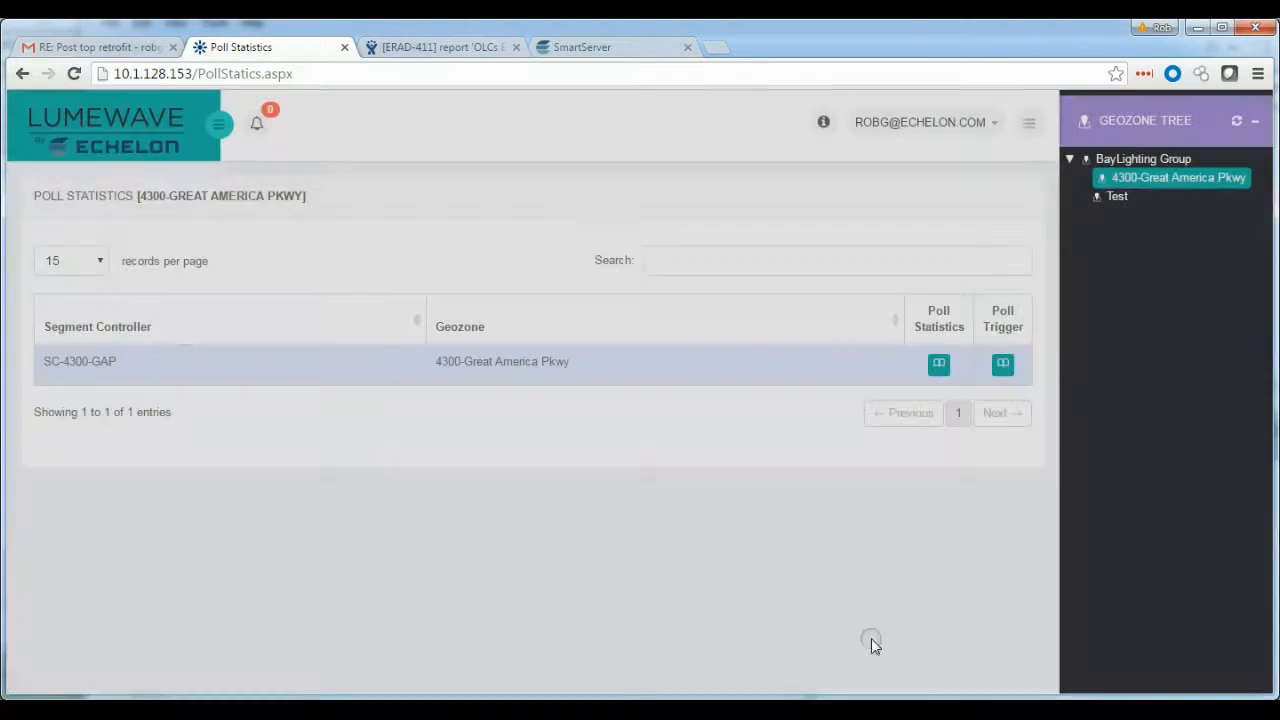
Open the Failure Analysis report and show it for the 4300-Great America Pkwy geozone
{"action": "left_click", "coordinate": [225, 132]}
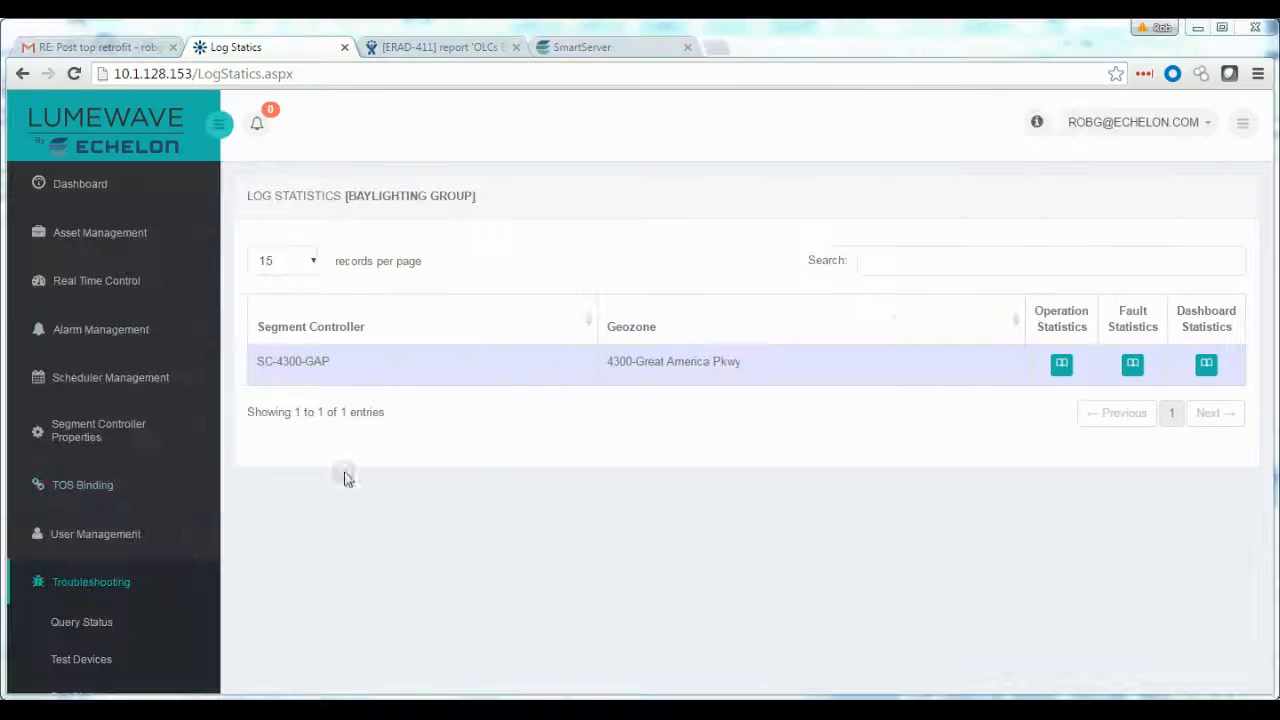
{"action": "left_click", "coordinate": [176, 586]}
{"action": "left_click", "coordinate": [108, 597]}
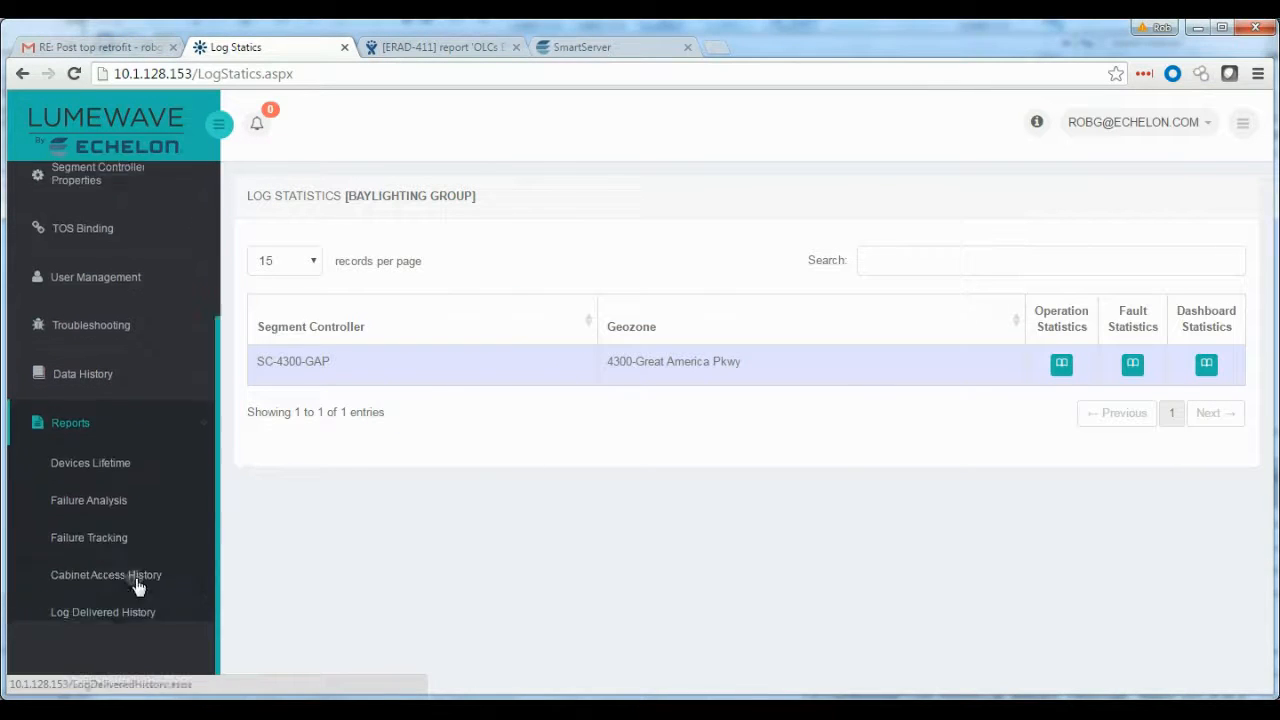
{"action": "left_click", "coordinate": [115, 465]}
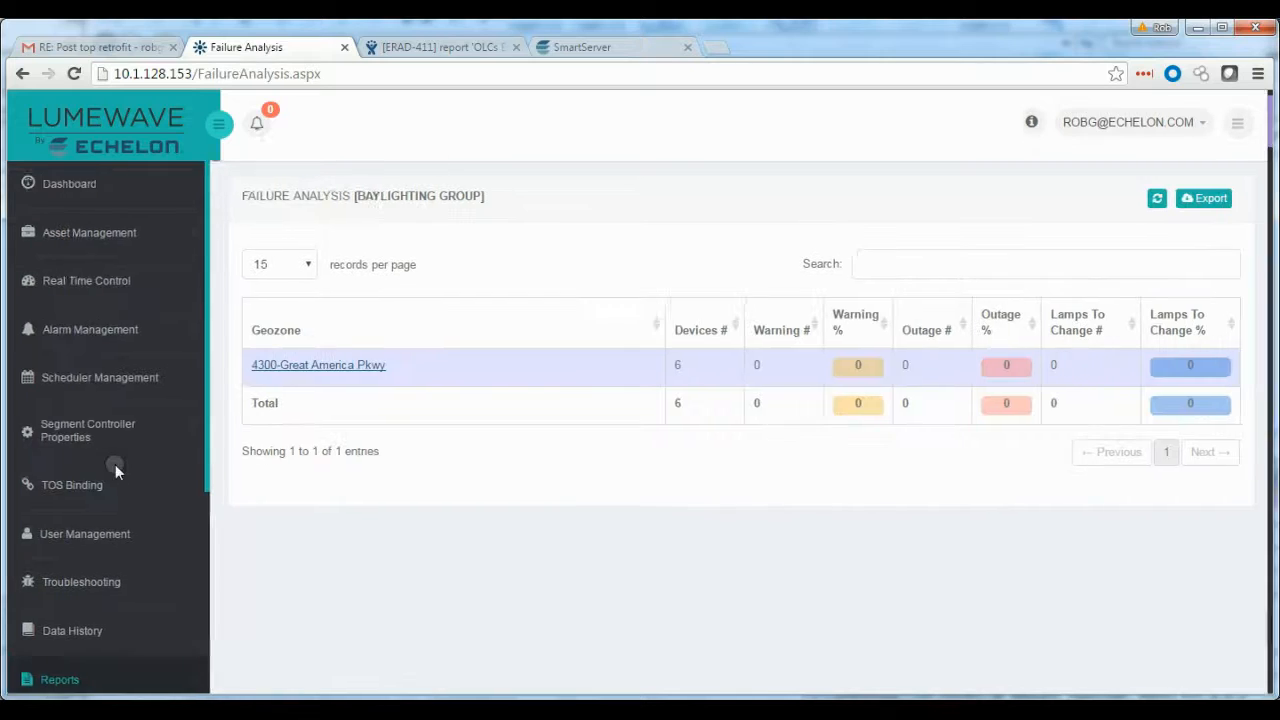
{"action": "left_click", "coordinate": [1135, 180]}
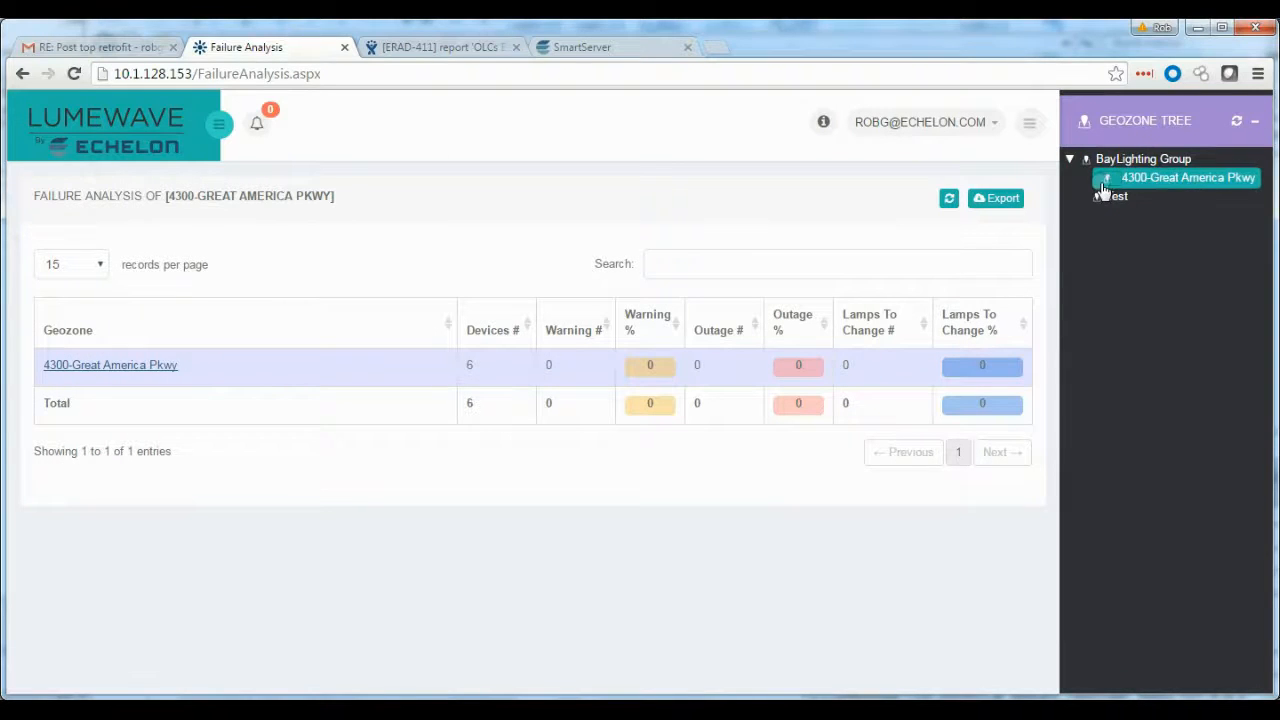
Open the Failure Tracking report and show its map for the BayLighting Group geozone
{"action": "left_click", "coordinate": [219, 124]}
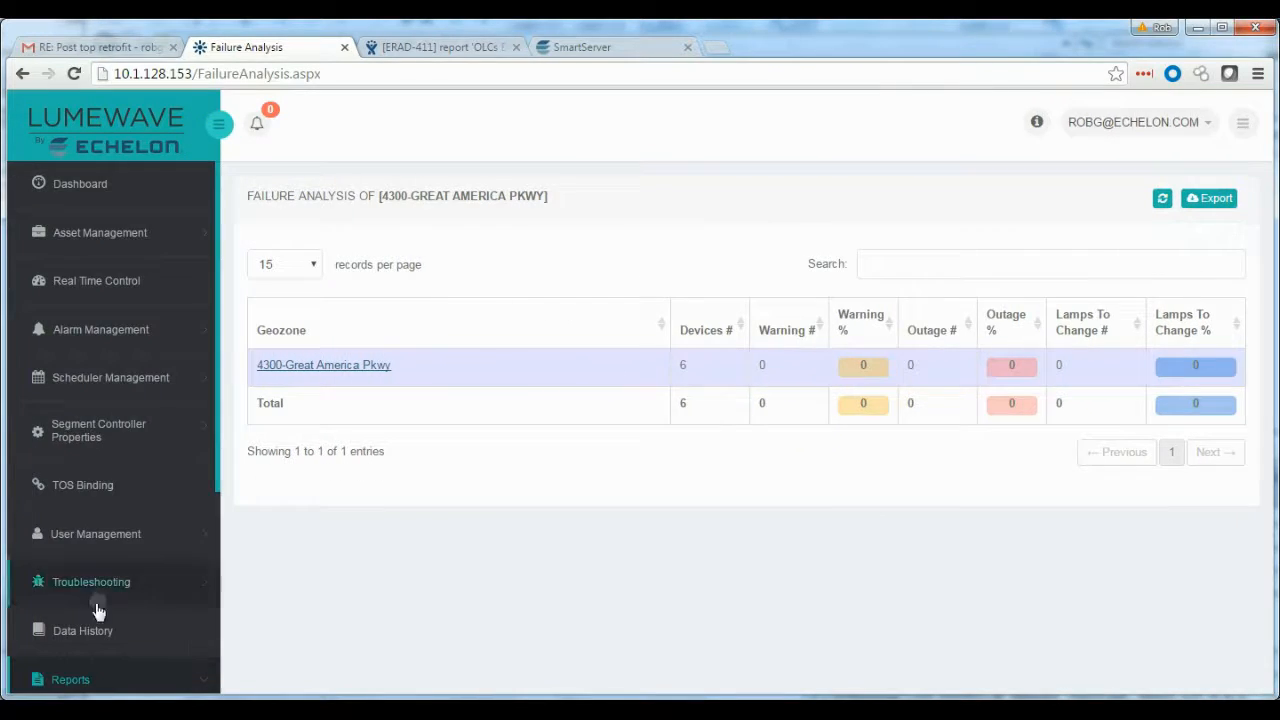
{"action": "scroll", "coordinate": [94, 625], "scroll_direction": "down", "scroll_amount": 3}
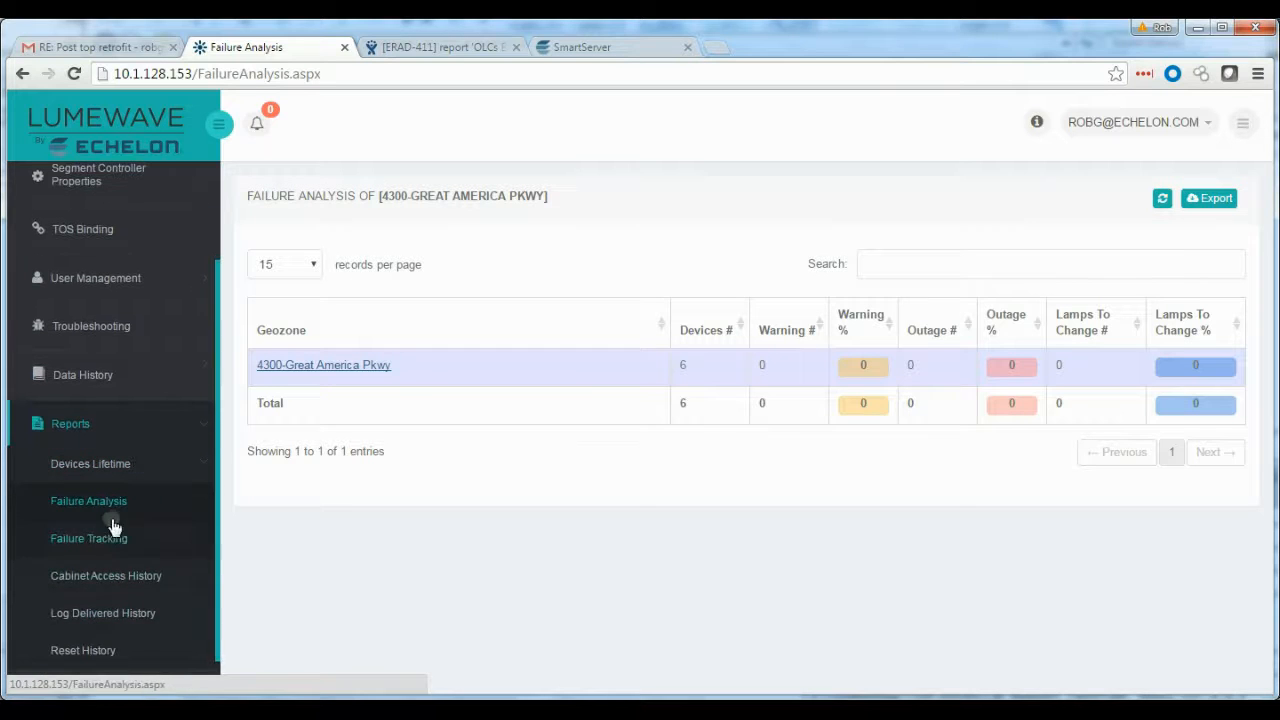
{"action": "left_click", "coordinate": [100, 540]}
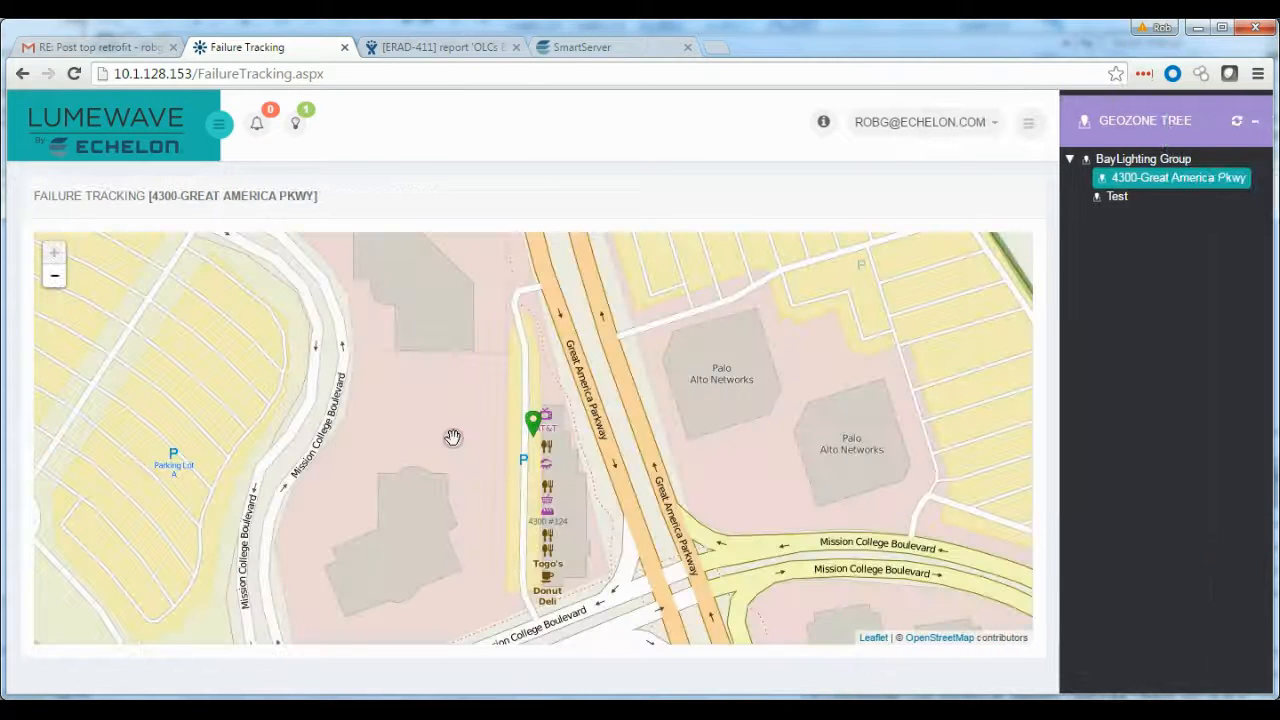
{"action": "scroll", "coordinate": [457, 437], "scroll_direction": "down", "scroll_amount": 1}
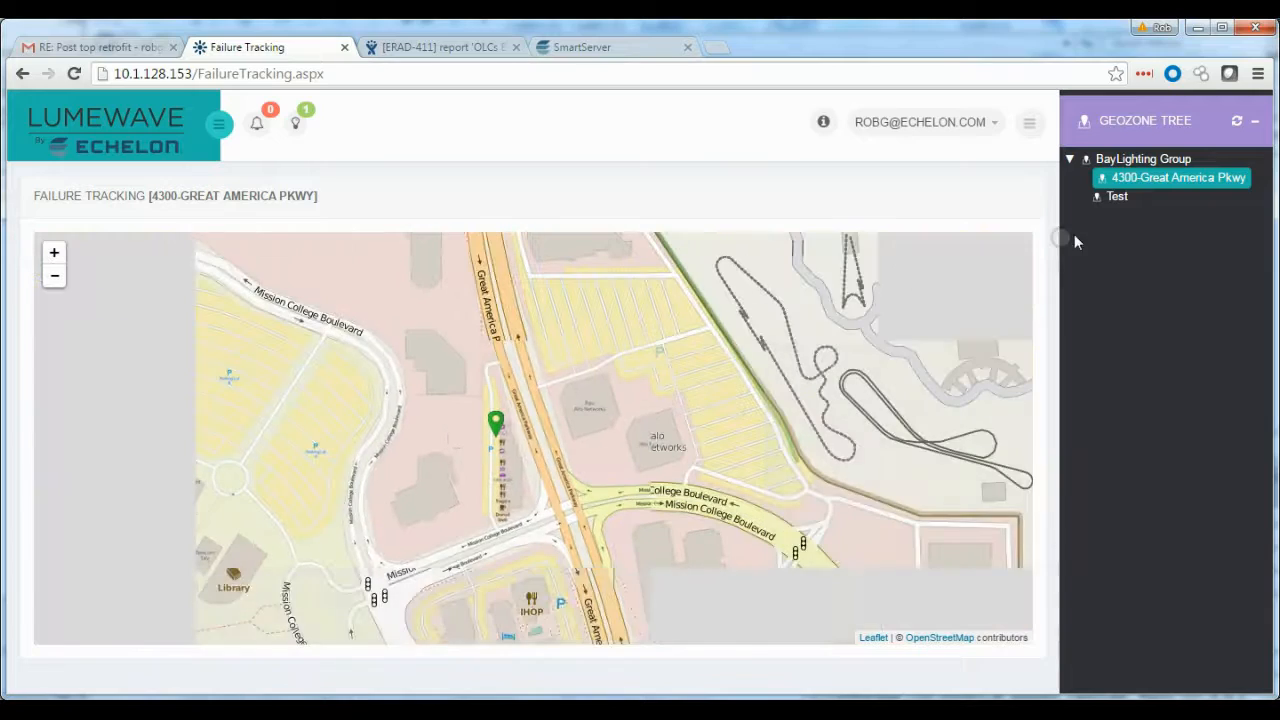
{"action": "left_click", "coordinate": [1143, 160]}
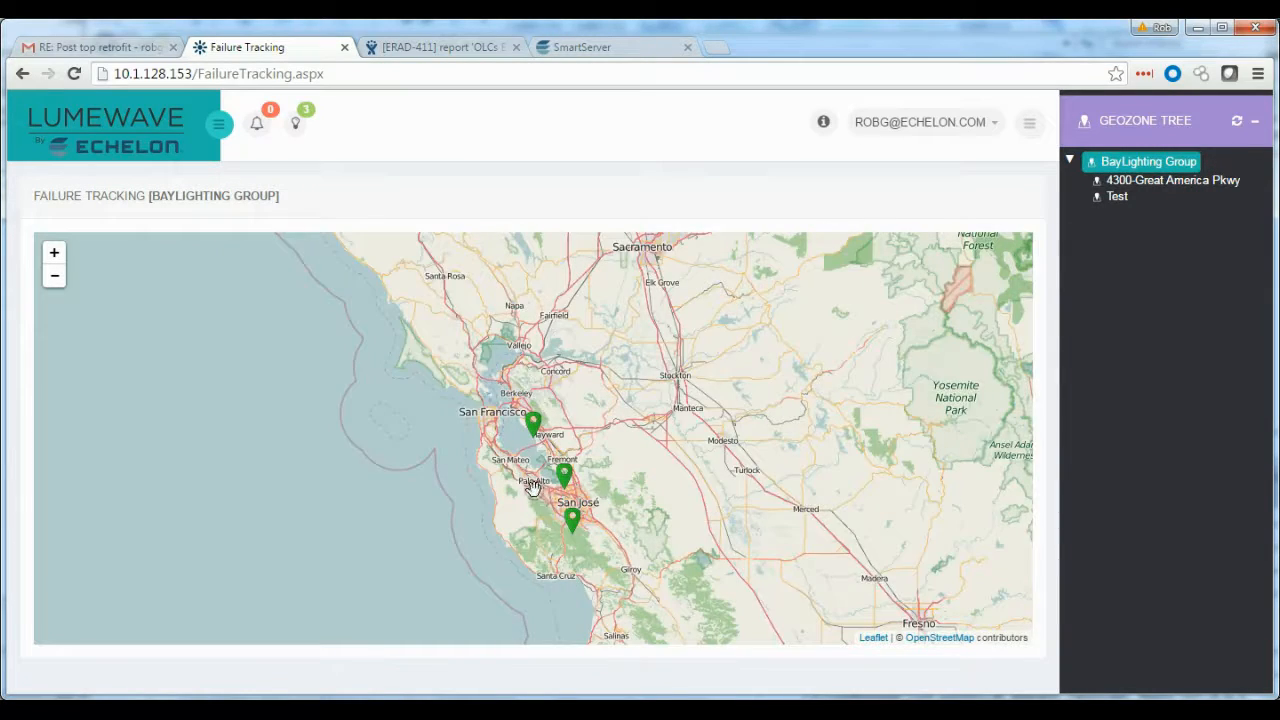
Open the Cabinet Access History report for the SC-4300-GAP segment controller, then return to the Dashboard
{"action": "scroll", "coordinate": [532, 485], "scroll_direction": "up", "scroll_amount": 1}
{"action": "scroll", "coordinate": [535, 470], "scroll_direction": "down", "scroll_amount": 1}
{"action": "left_click", "coordinate": [218, 123]}
{"action": "left_click_drag", "start_coordinate": [225, 461], "coordinate": [199, 643]}
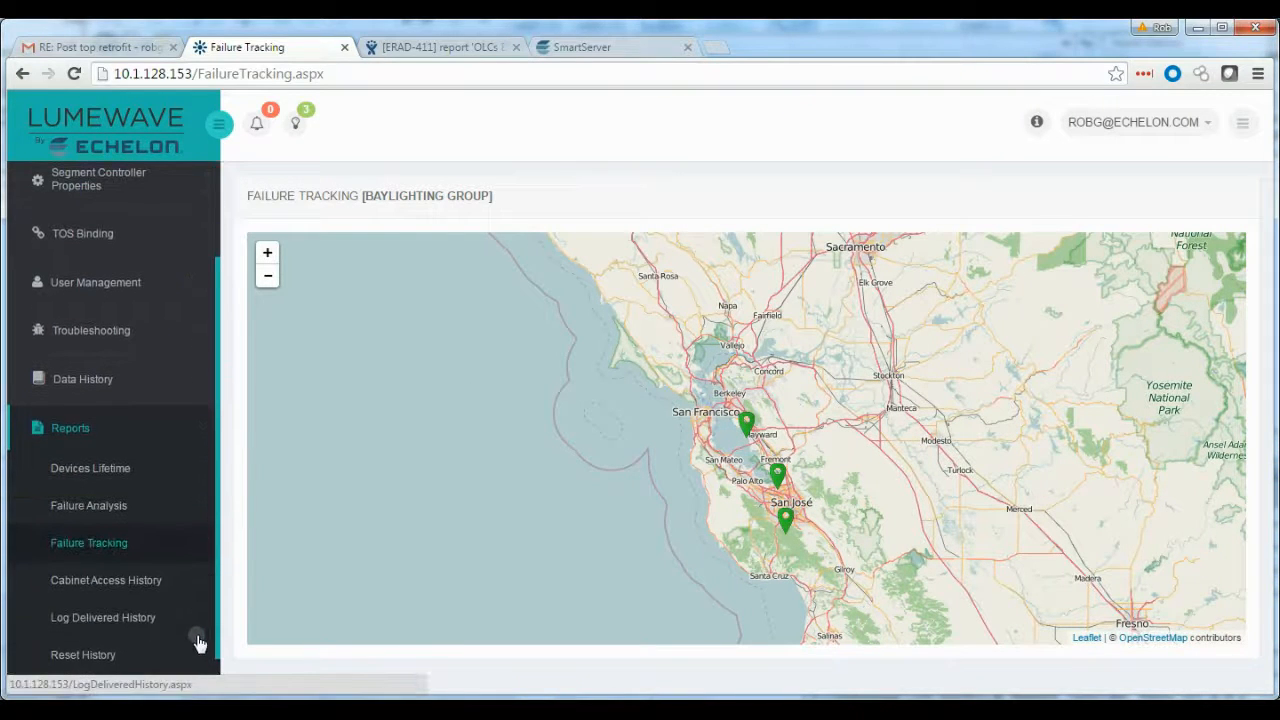
{"action": "left_click", "coordinate": [116, 590]}
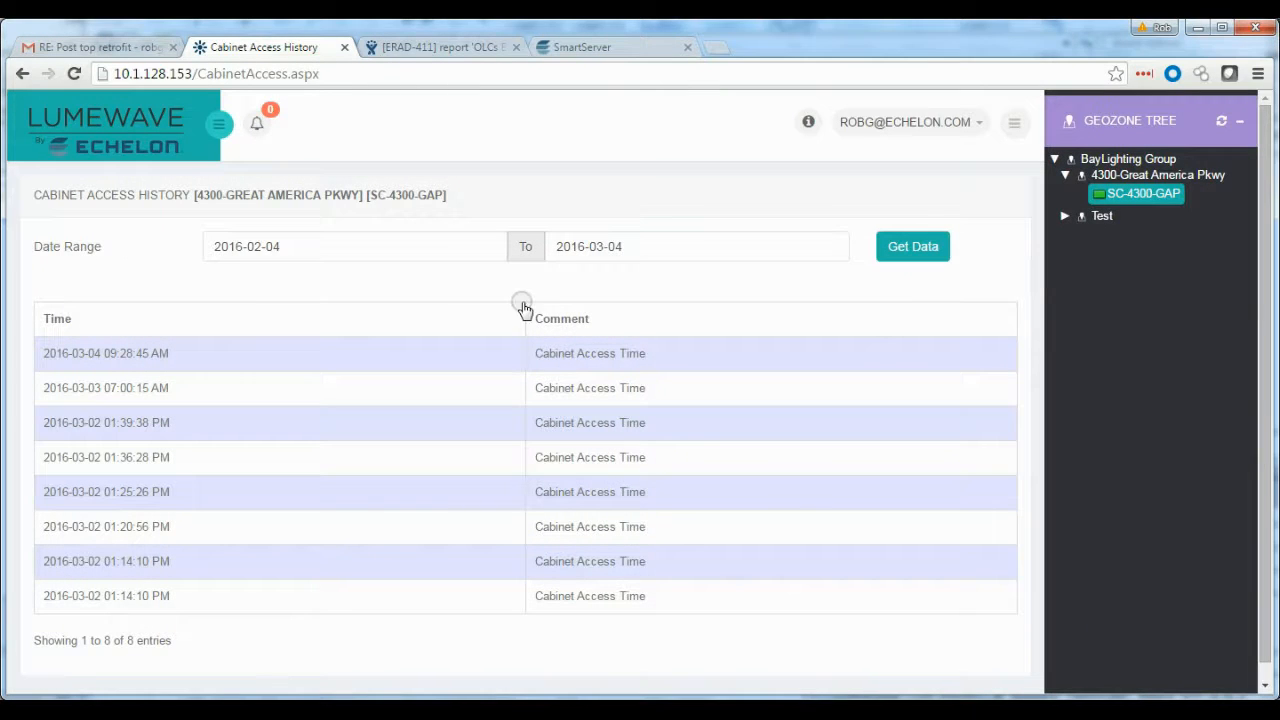
{"action": "left_click", "coordinate": [218, 124]}
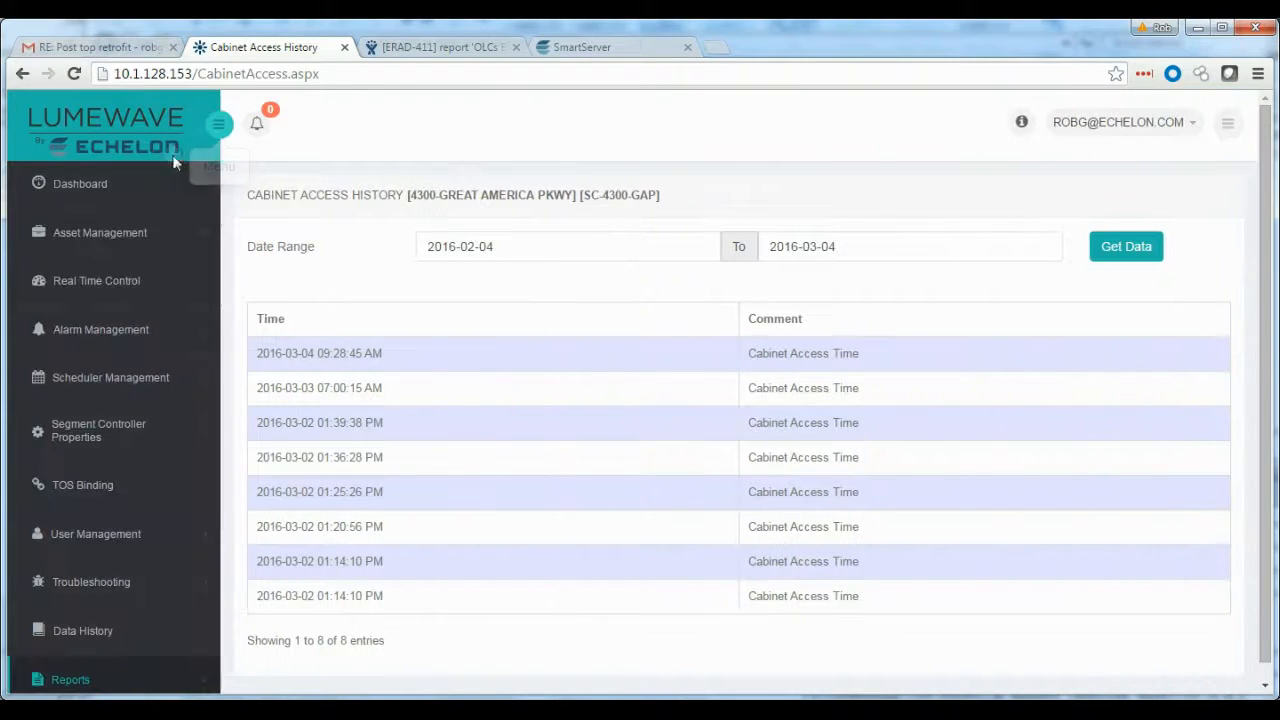
{"action": "left_click", "coordinate": [88, 185]}
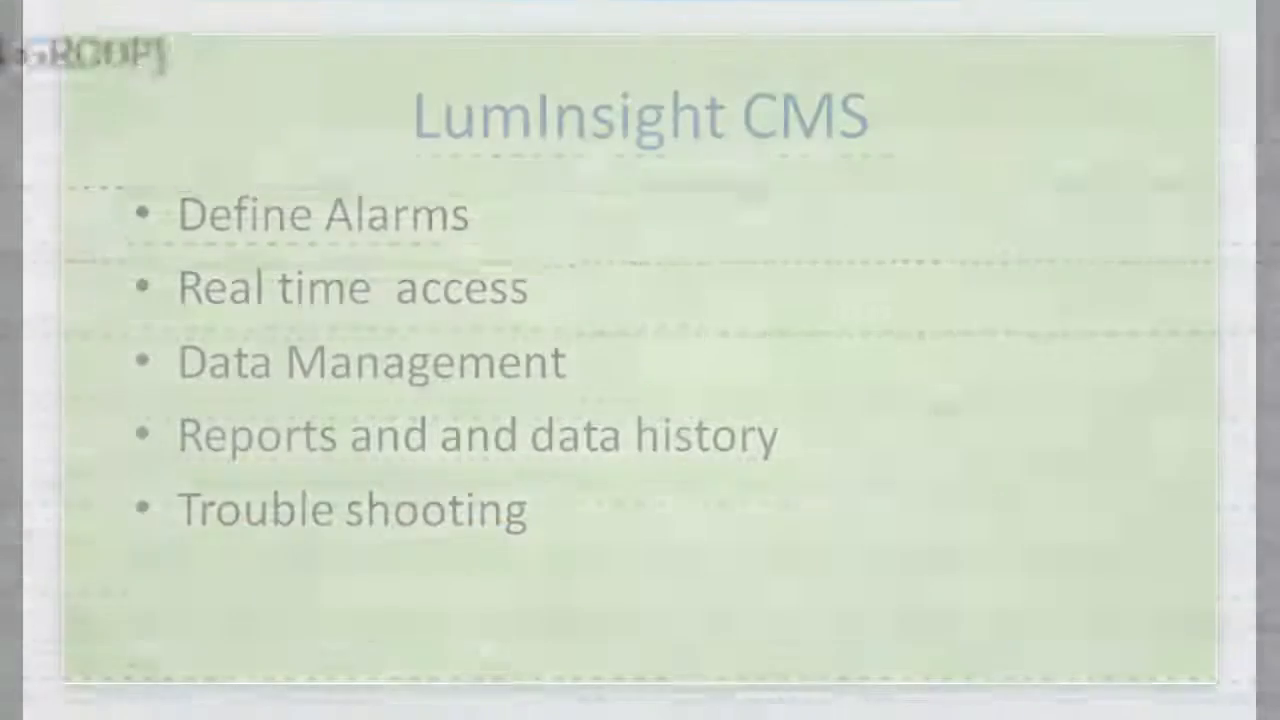